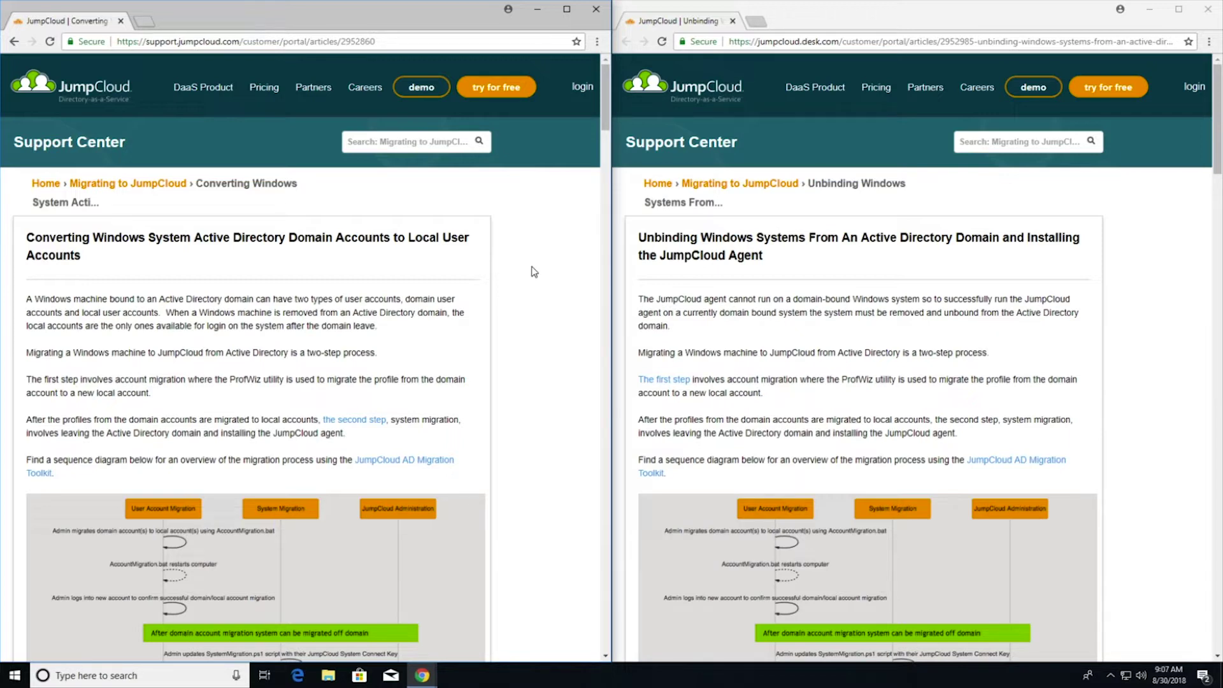
# Download the AD Migration Toolkit zip via 'Direct download link' and show it in its folder
pyautogui.scroll(-10, 533, 272)
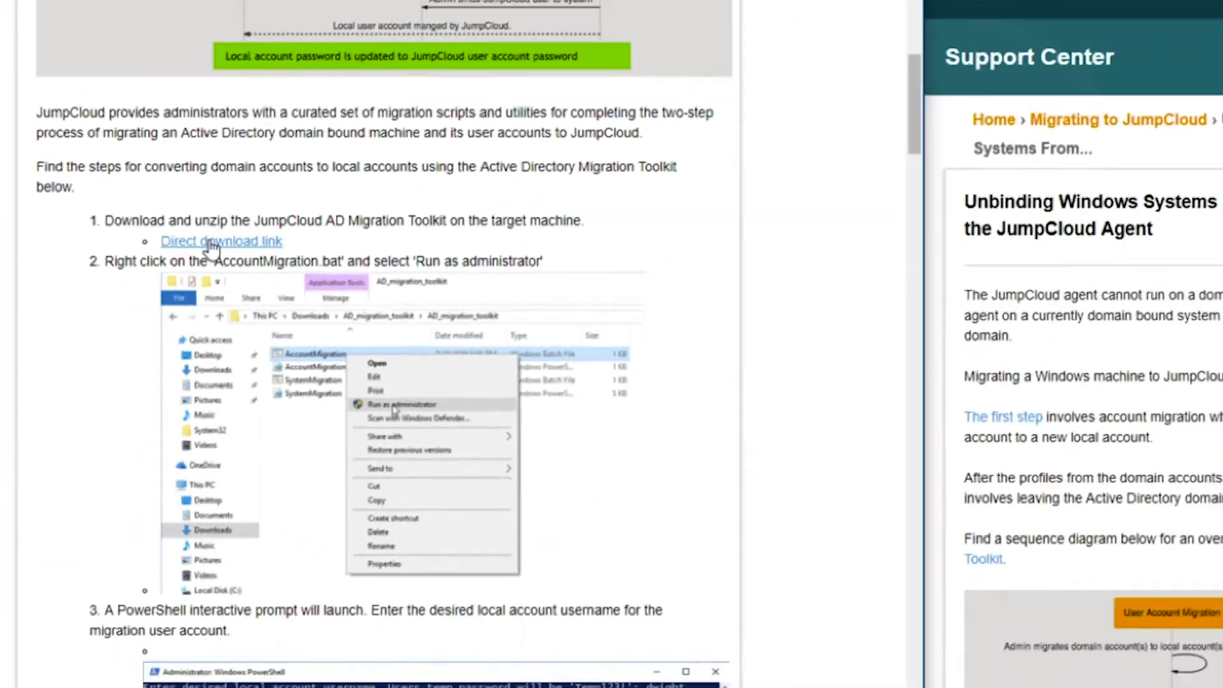
pyautogui.click(285, 226)
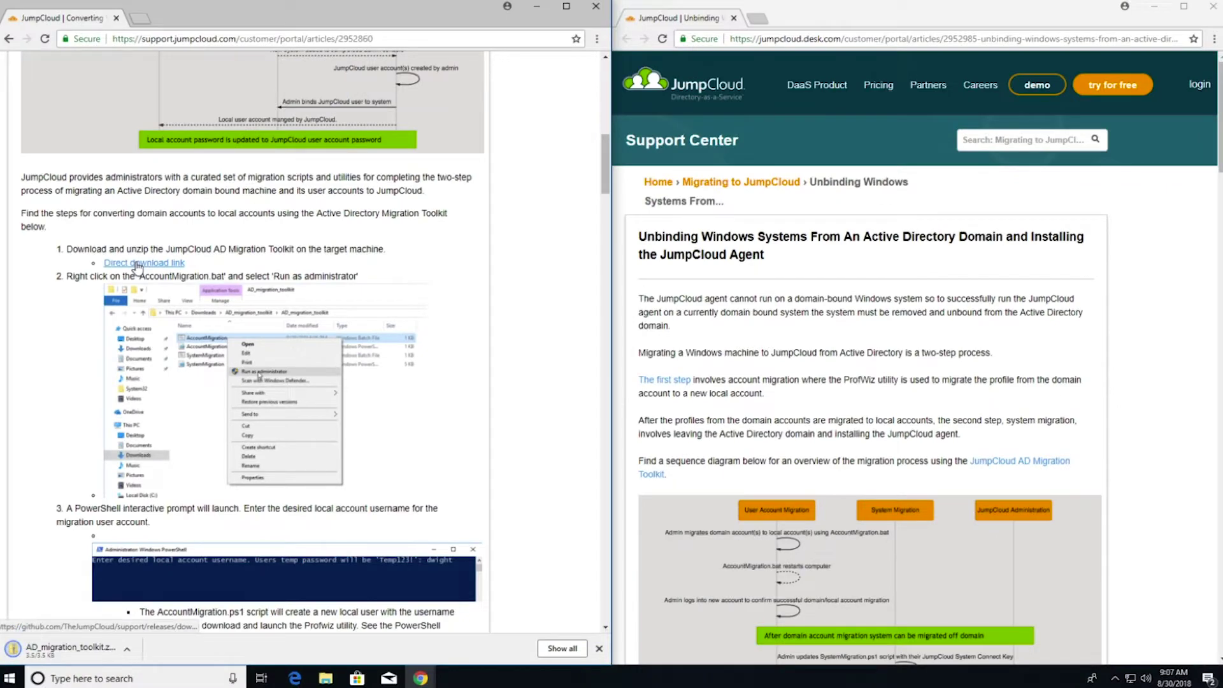
pyautogui.click(131, 655)
pyautogui.click(177, 610)
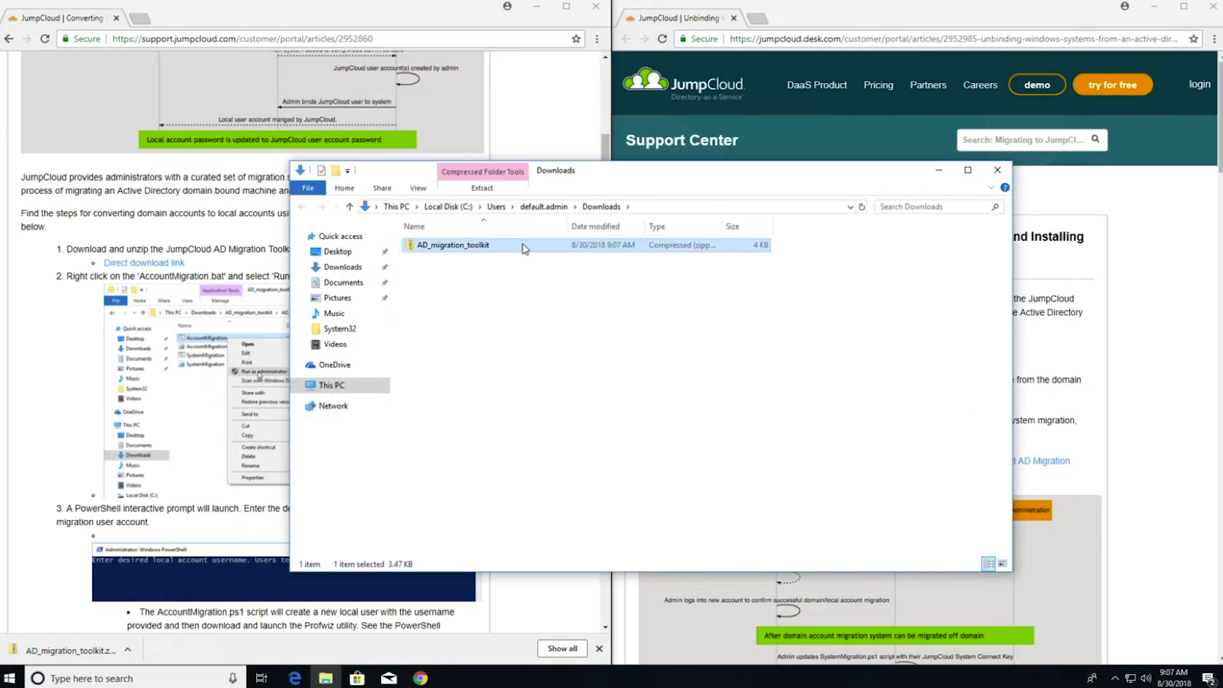
# Extract all contents of the AD_migration_toolkit zip
pyautogui.rightClick(522, 247)
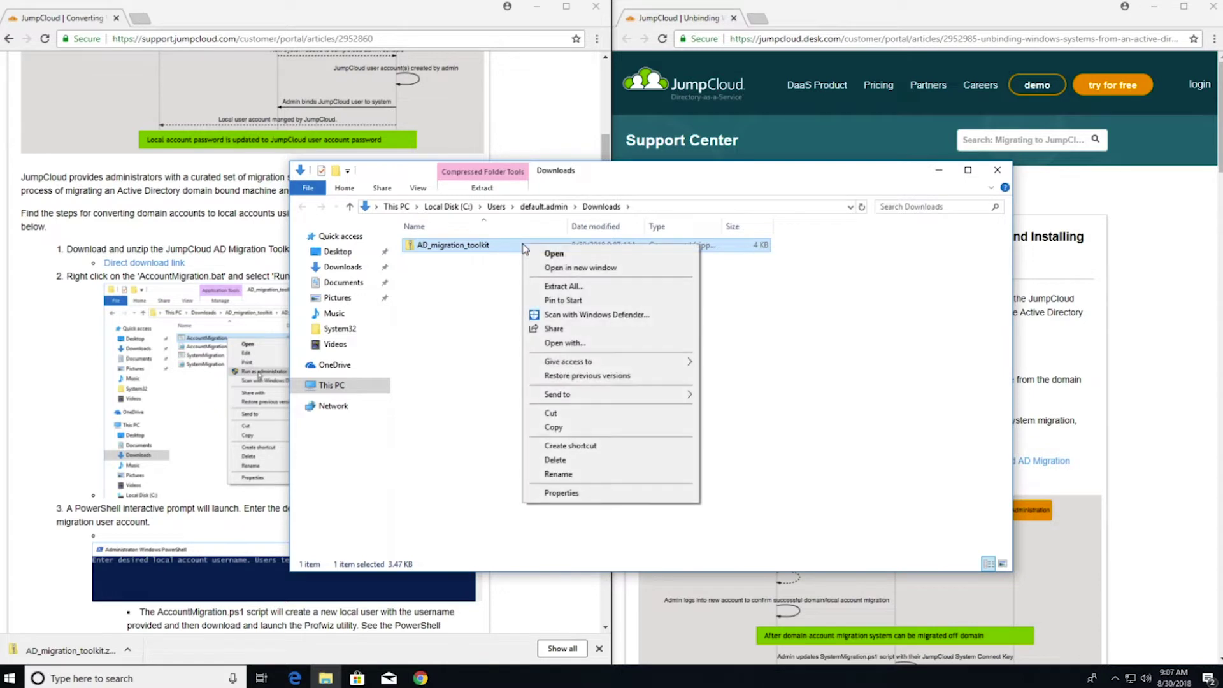
pyautogui.click(552, 286)
pyautogui.click(726, 461)
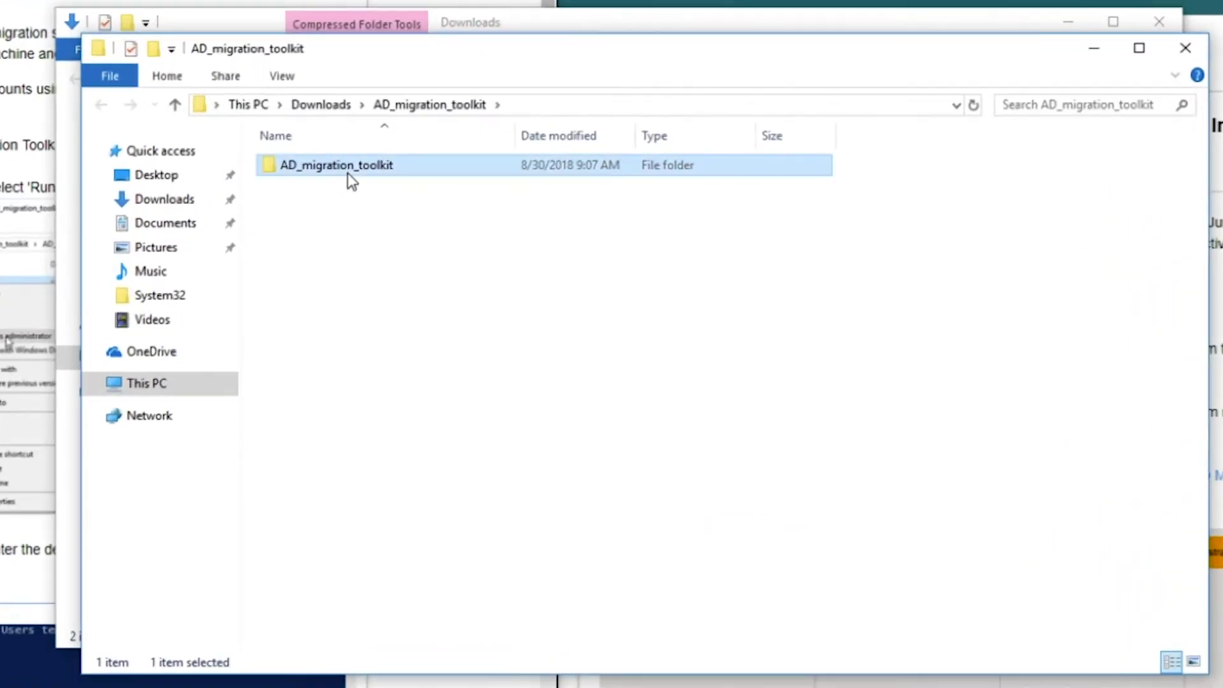
# In the extracted AD_migration_toolkit folder, run AccountMigration.bat as administrator
pyautogui.doubleClick(476, 266)
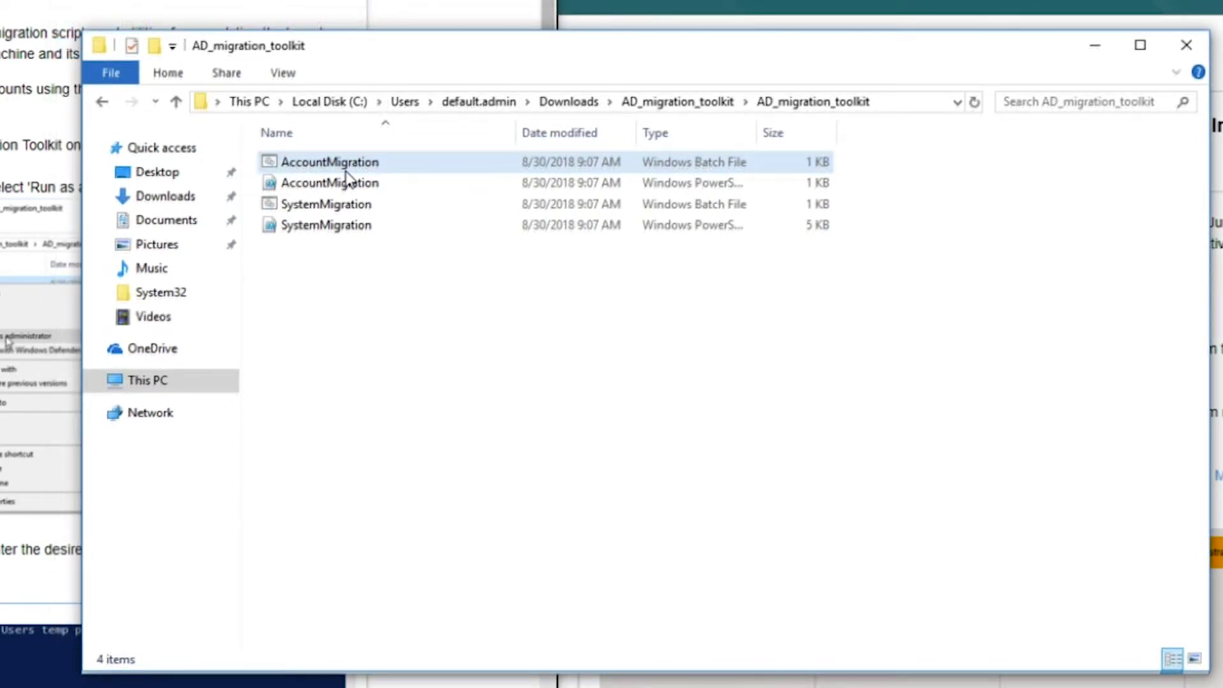
pyautogui.rightClick(344, 170)
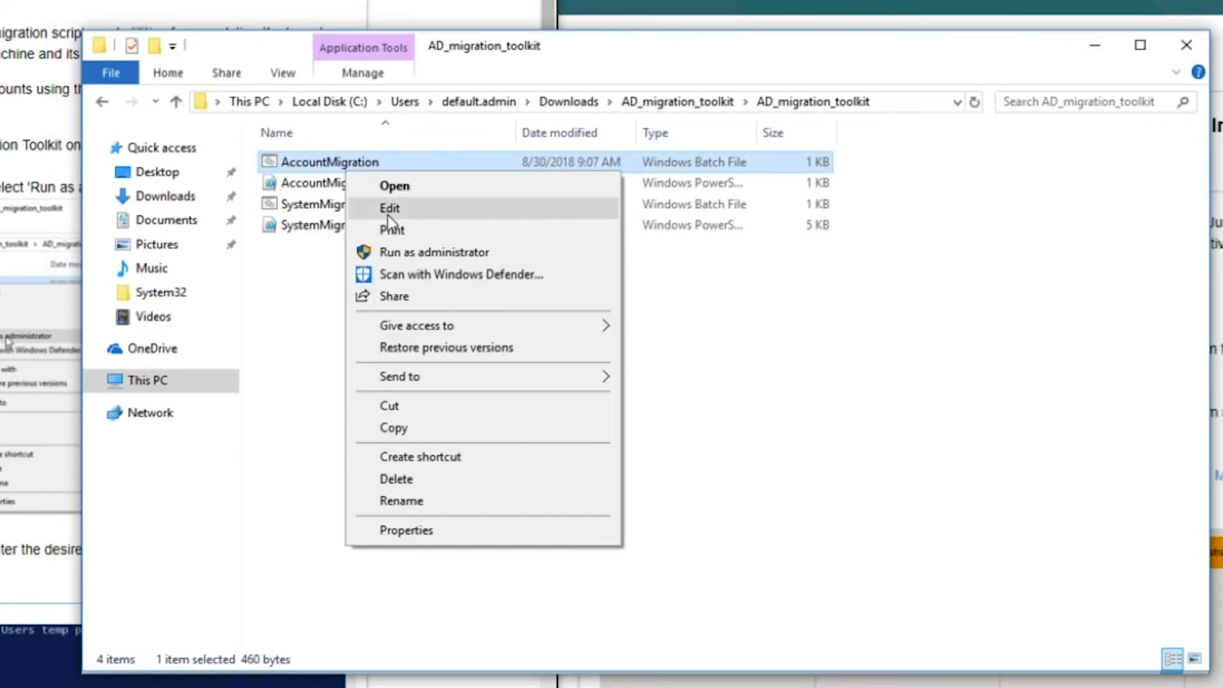
pyautogui.click(400, 253)
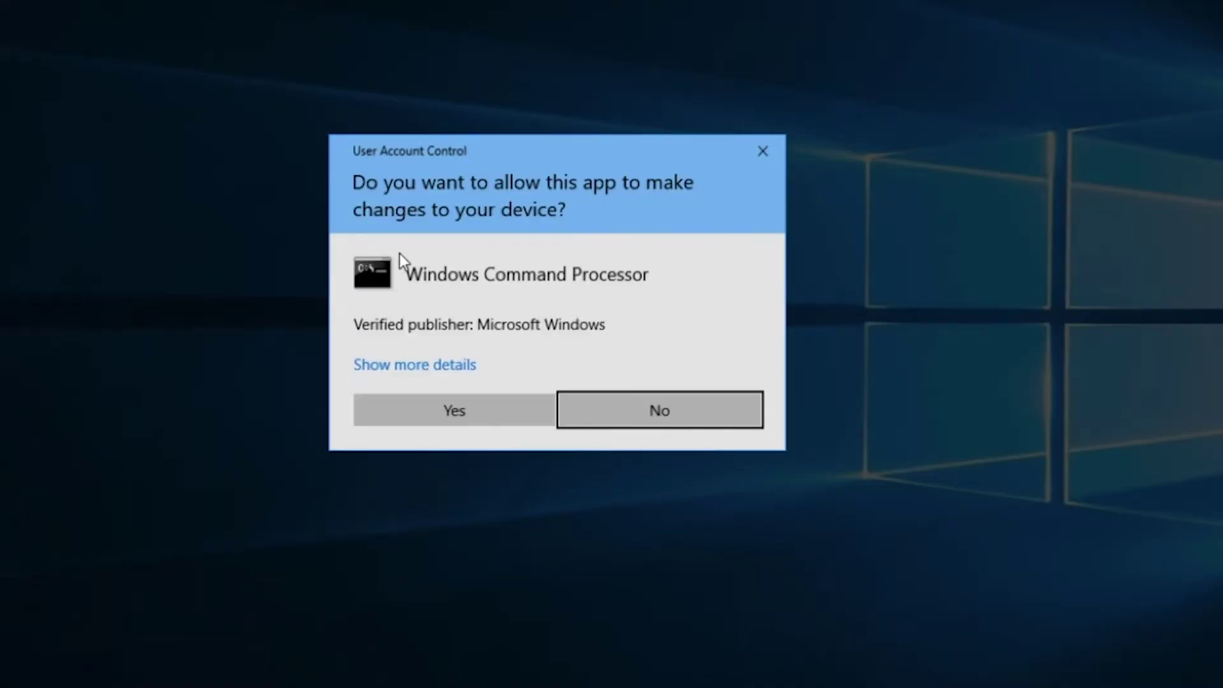
# Approve the UAC prompt and enter 'dwight' as the new local account username
pyautogui.press('Left')
pyautogui.press('Return')
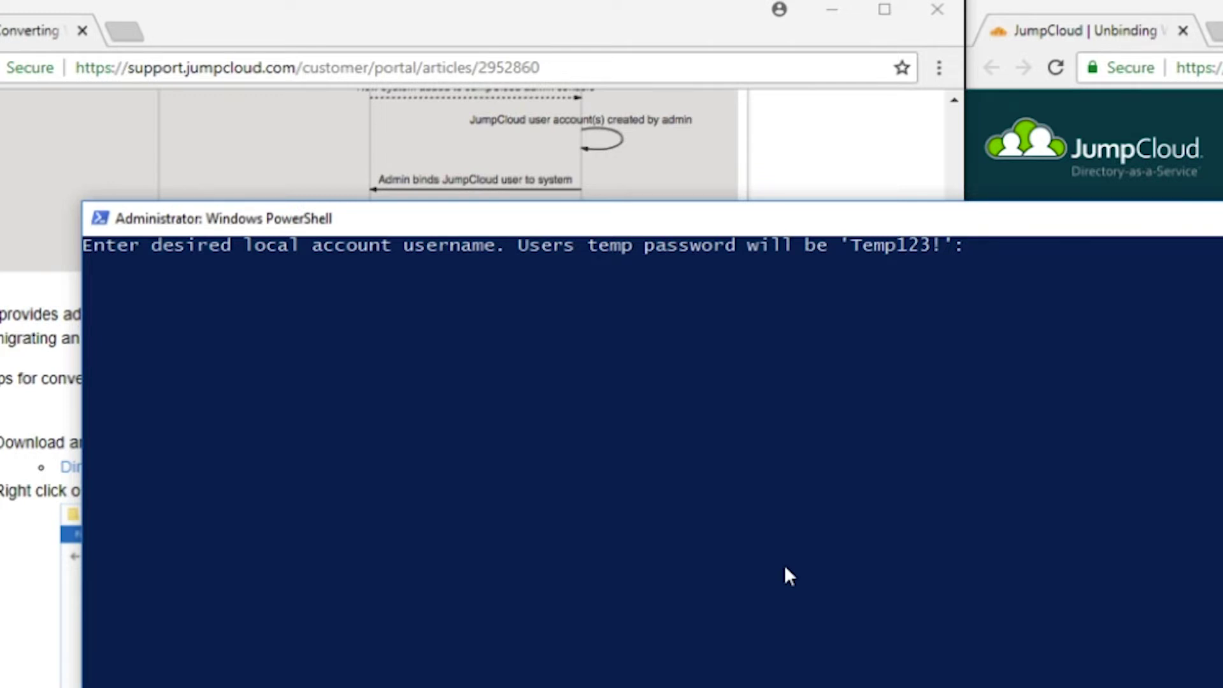
pyautogui.write('dwight')
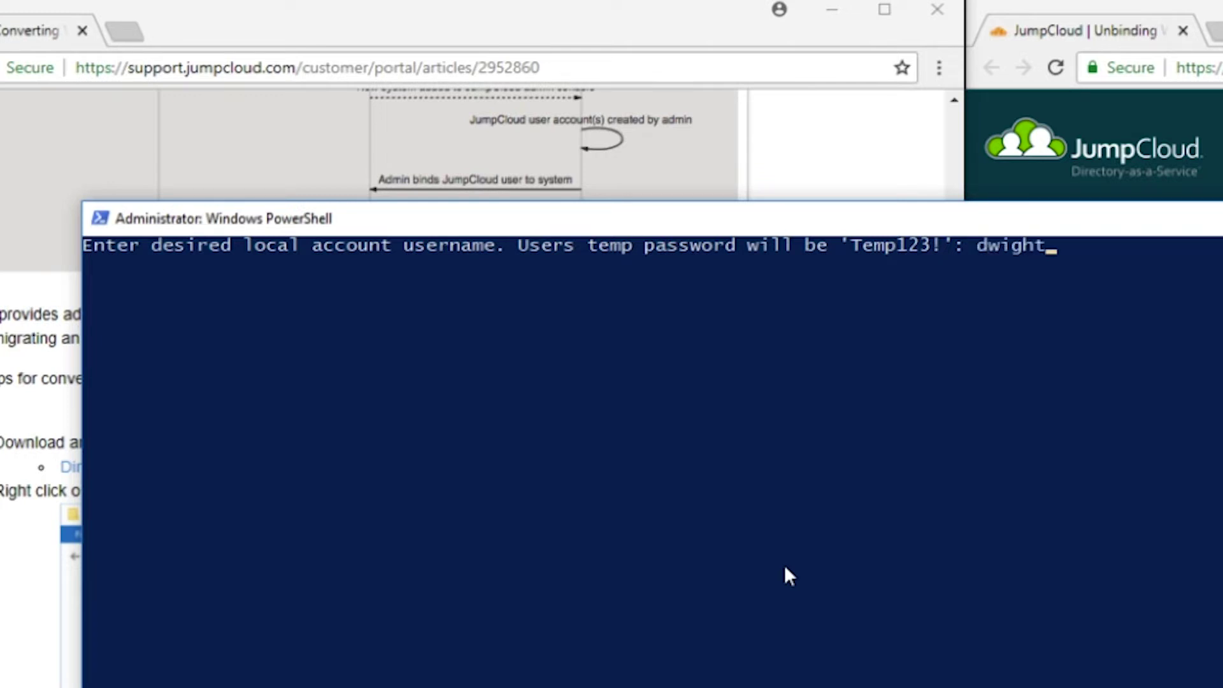
pyautogui.press('Return')
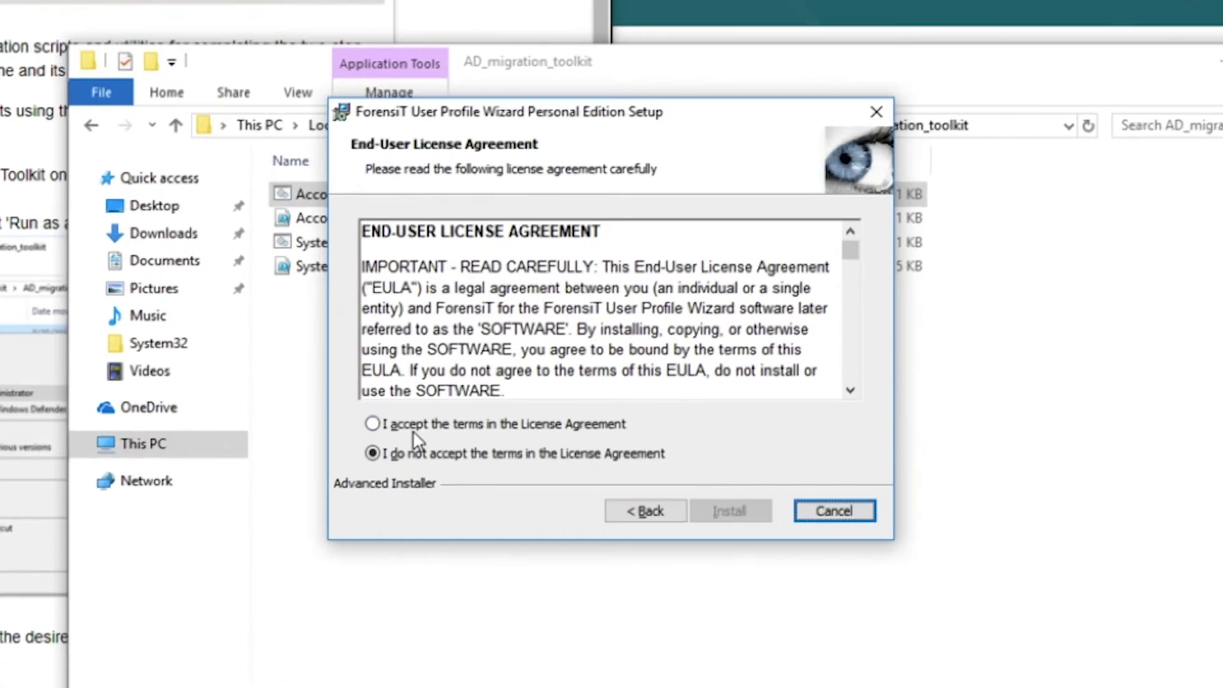
# Accept the license, install User Profile Wizard, and launch it on finishing setup
pyautogui.click(501, 390)
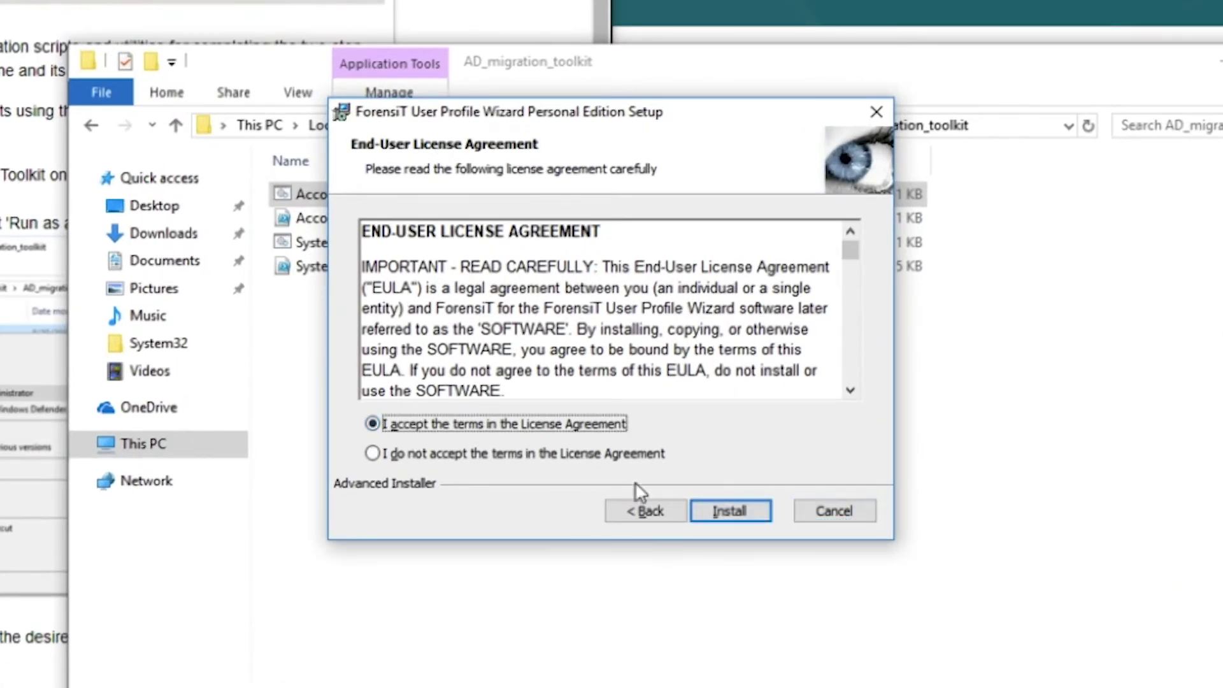
pyautogui.click(733, 510)
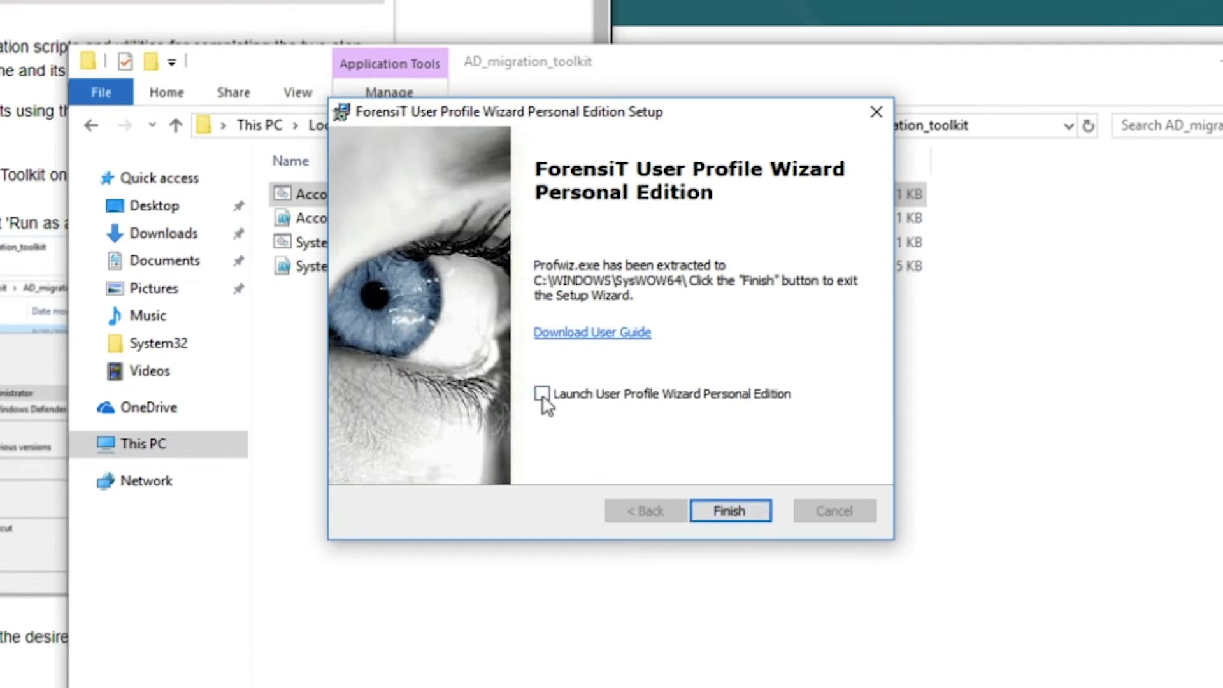
pyautogui.click(541, 393)
pyautogui.click(718, 510)
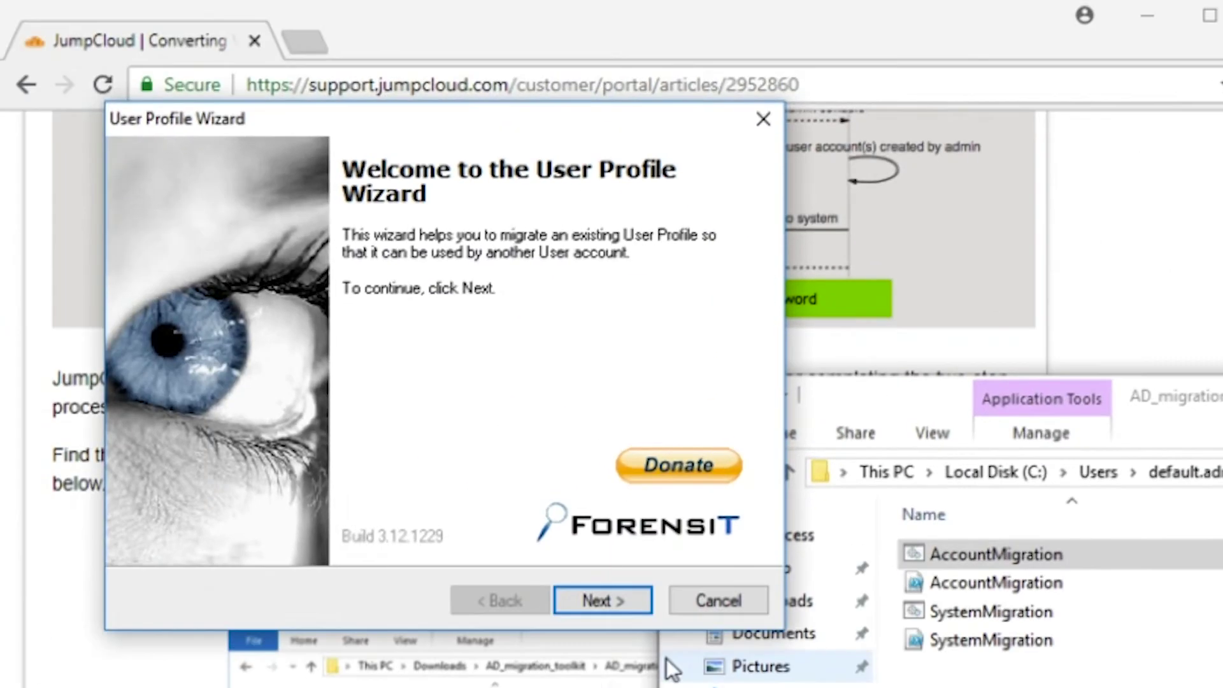
# Select the AZZIPA01\dwight profile as the profile to migrate
pyautogui.click(28, 233)
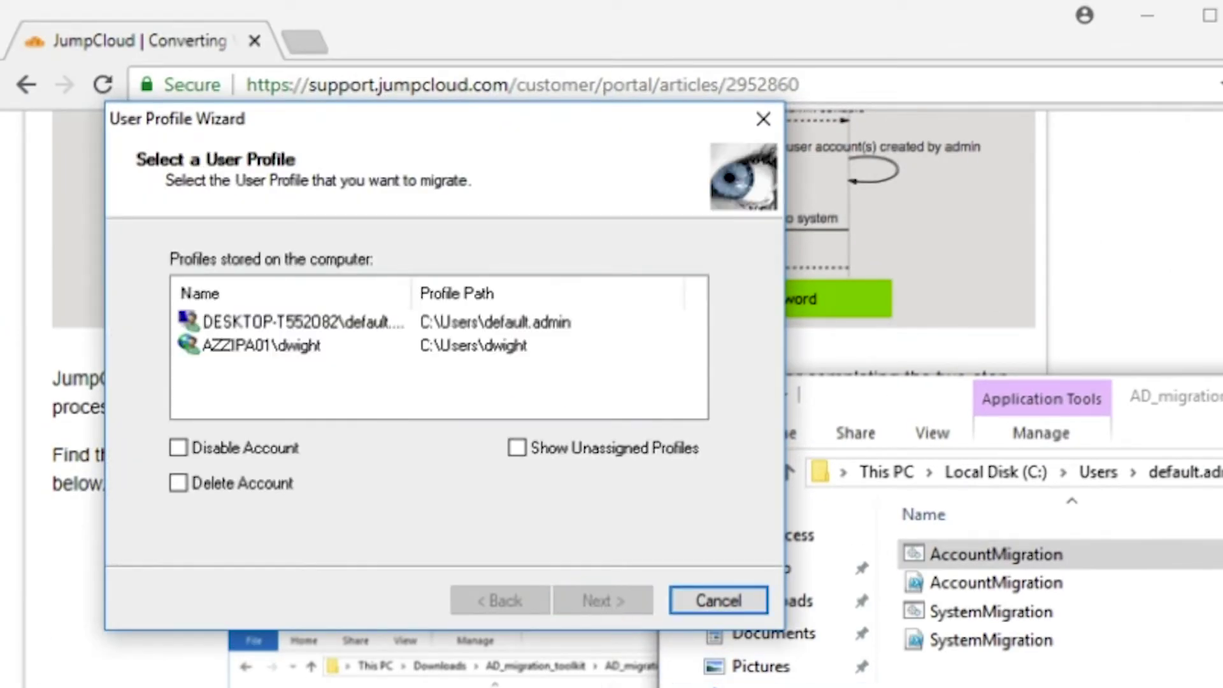
pyautogui.click(259, 348)
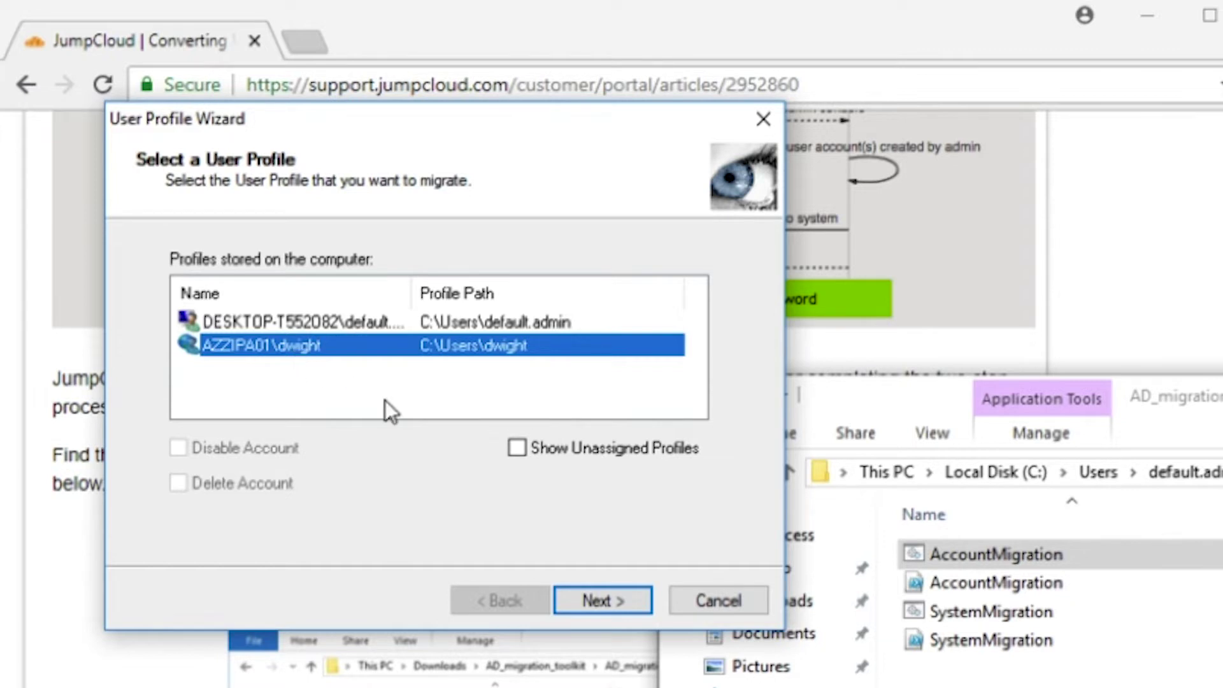
pyautogui.click(591, 588)
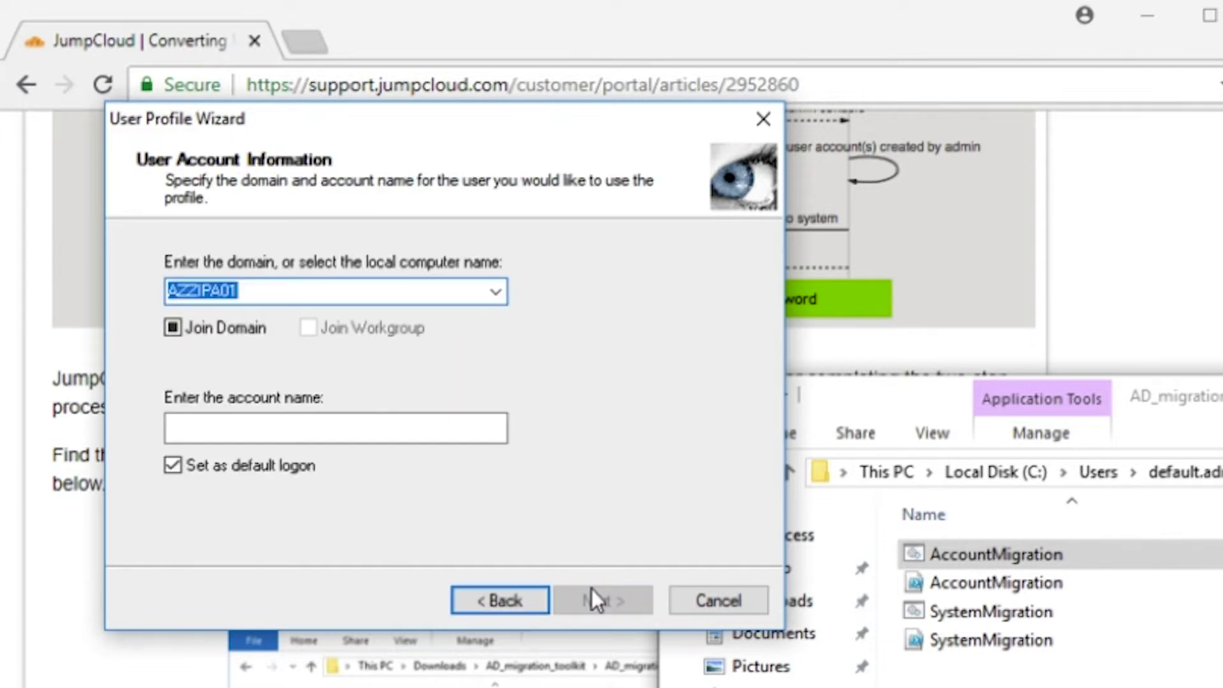
# Migrate it to domain DESKTOP-T552082 with account name 'dwight' and finish
pyautogui.click(494, 292)
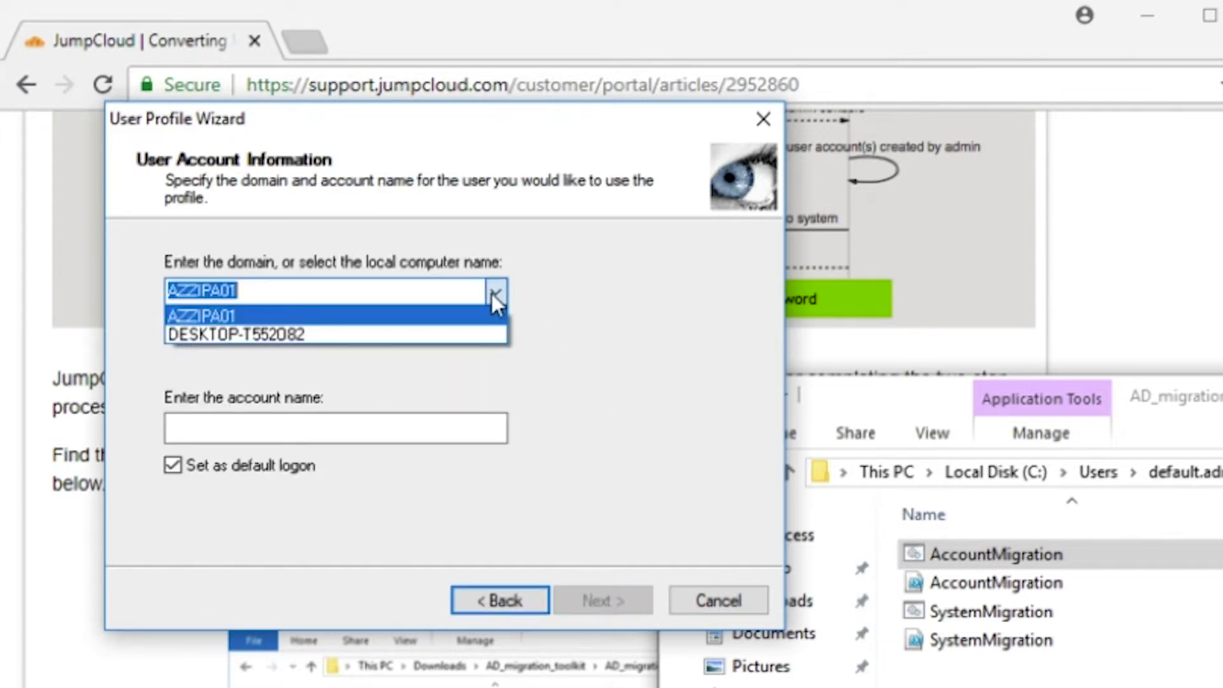
pyautogui.click(439, 336)
pyautogui.click(300, 424)
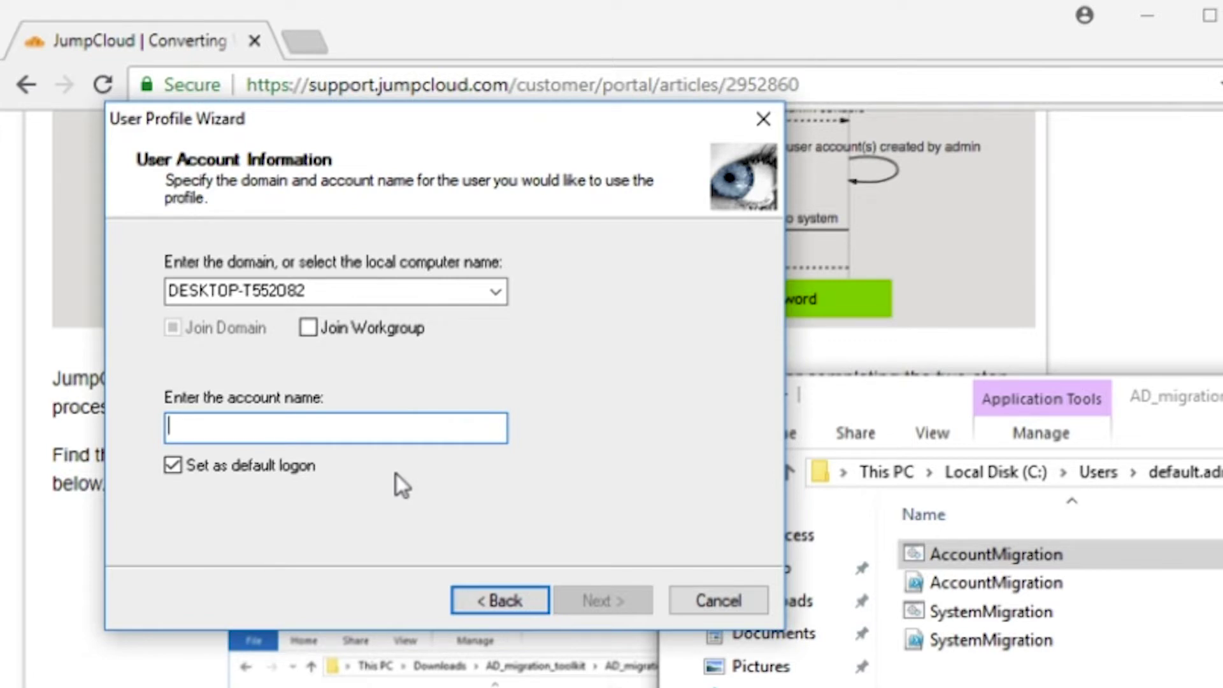
pyautogui.write('dw')
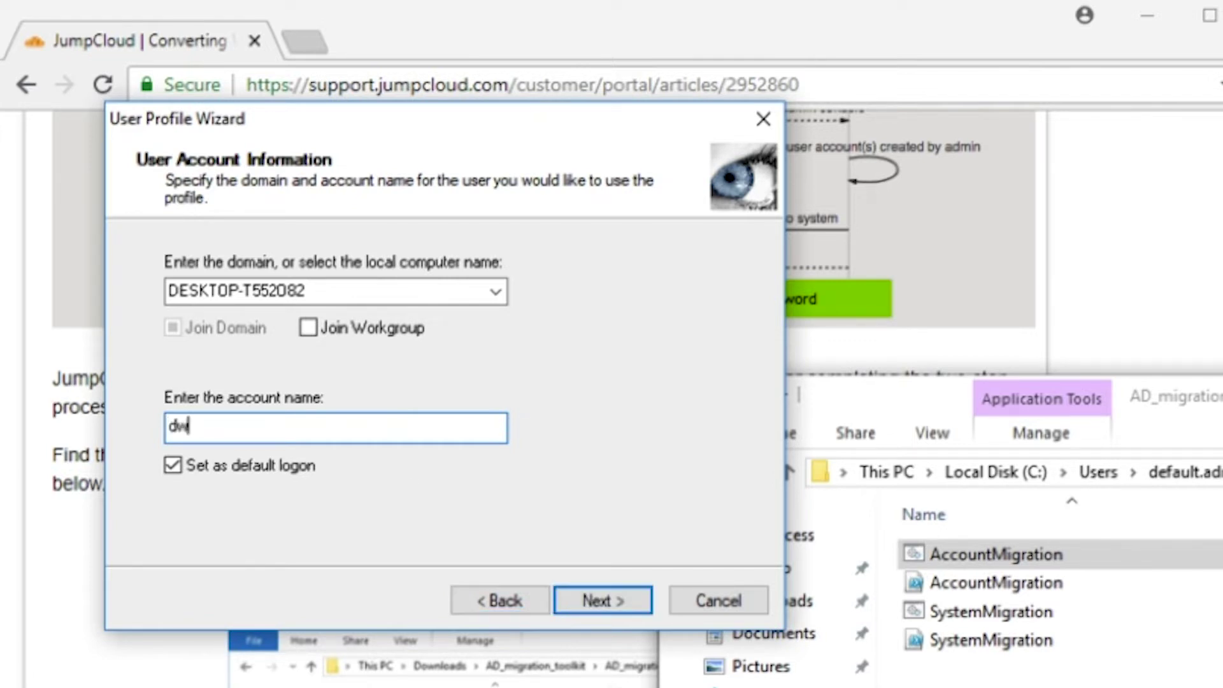
pyautogui.write('ight')
pyautogui.press('Return')
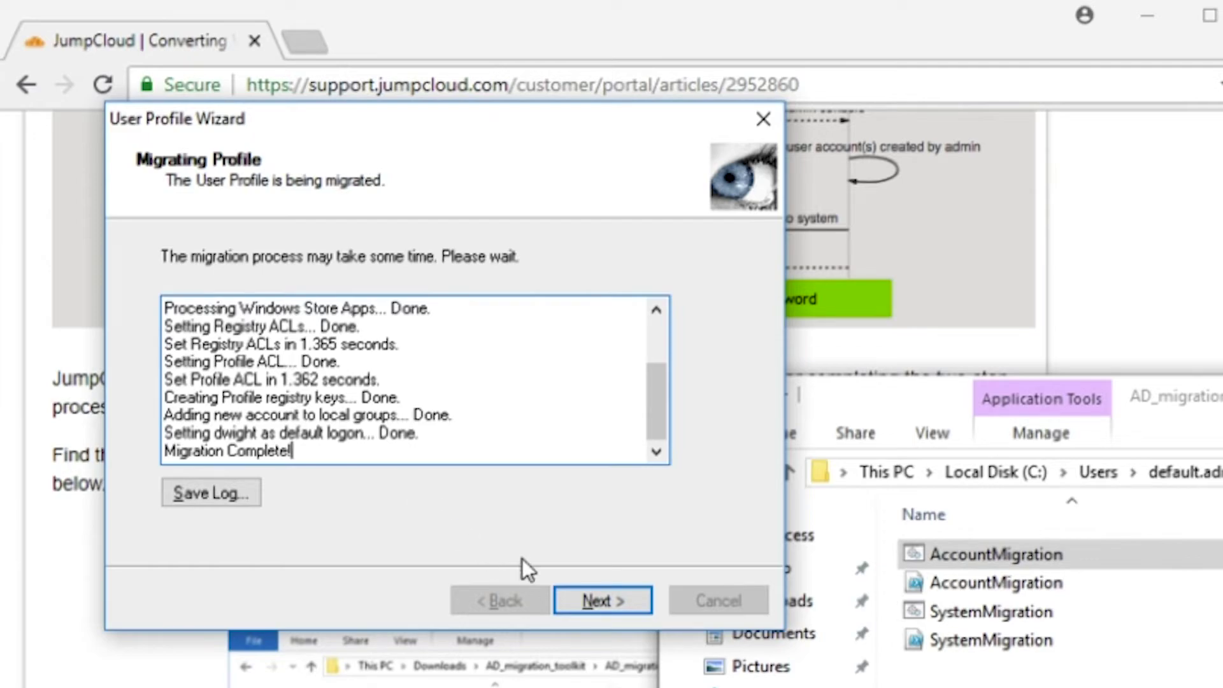
pyautogui.click(575, 590)
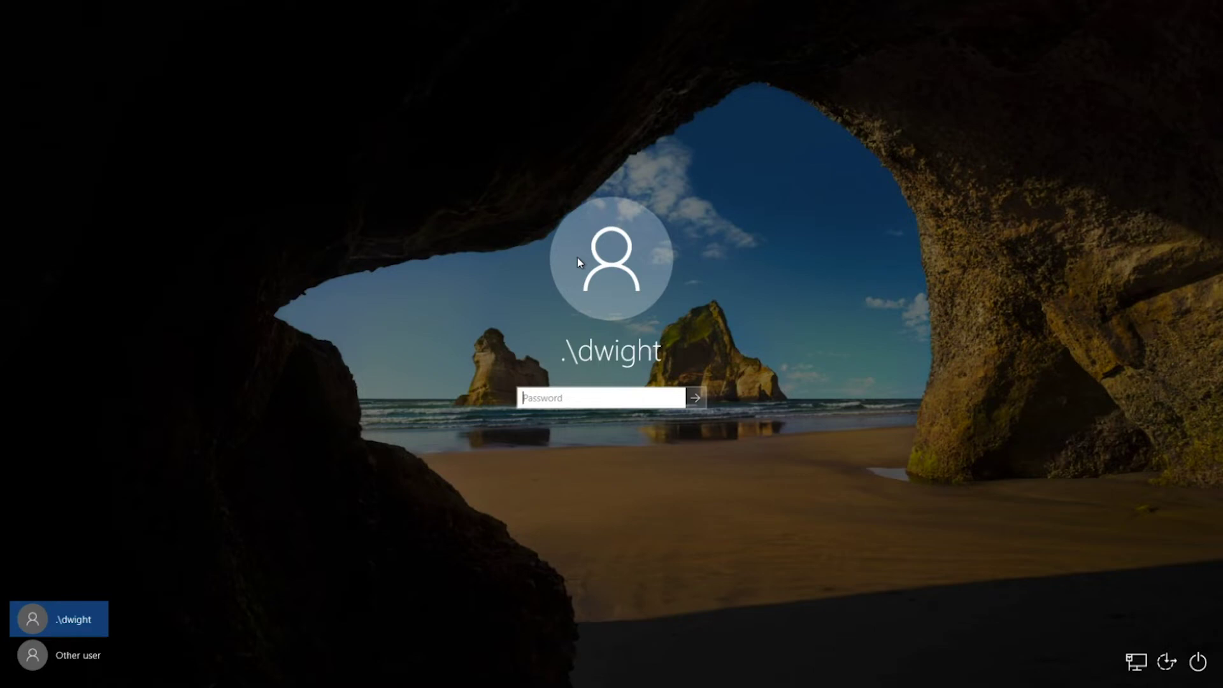
# Sign in as .\dwight with the temporary password
pyautogui.write('*********')
pyautogui.press('Return')
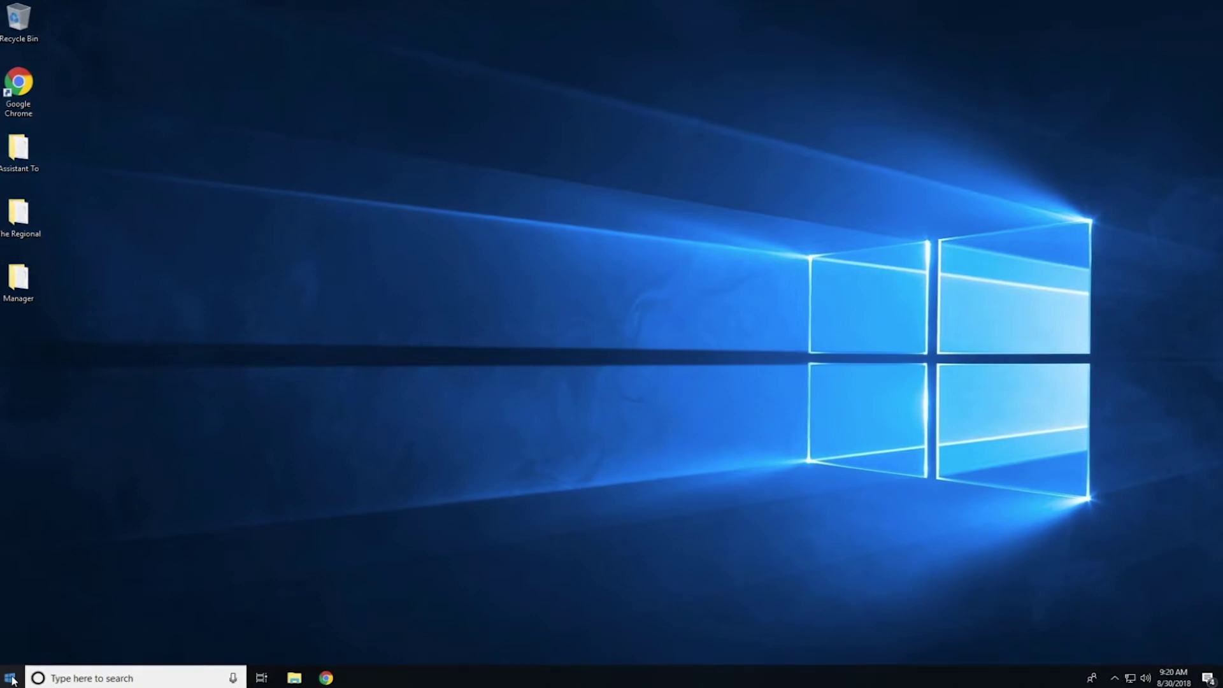
# Sign out of the dwight session from the Start menu account options
pyautogui.click(11, 679)
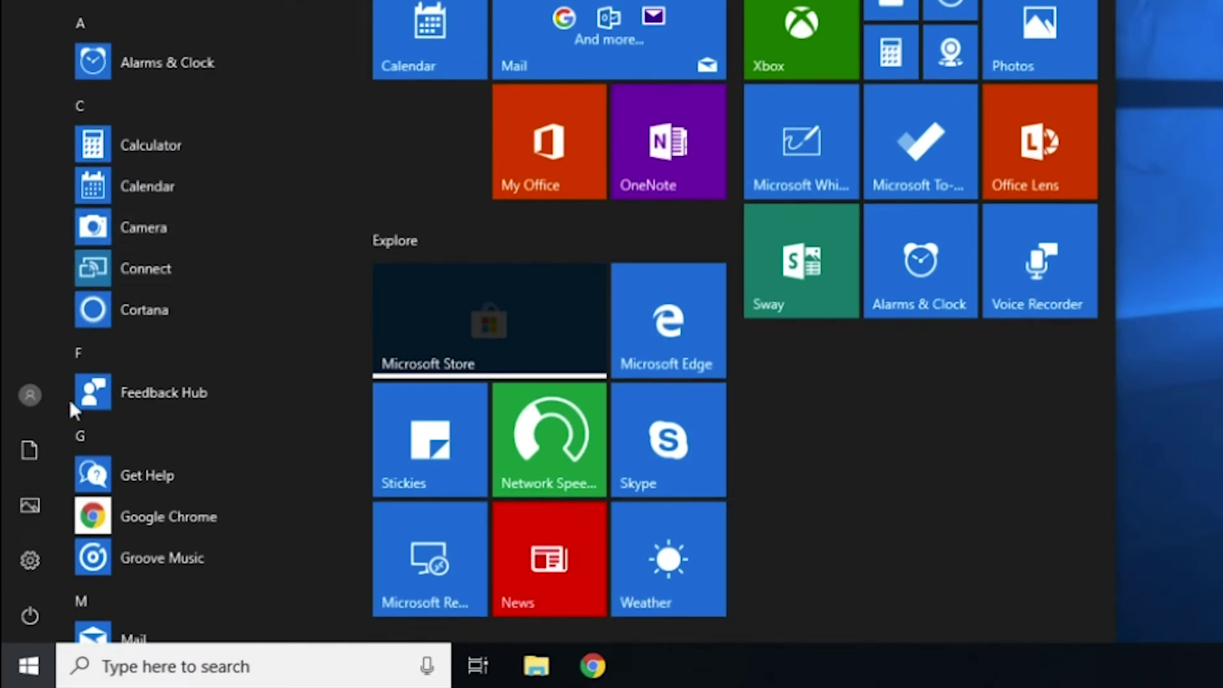
pyautogui.click(25, 400)
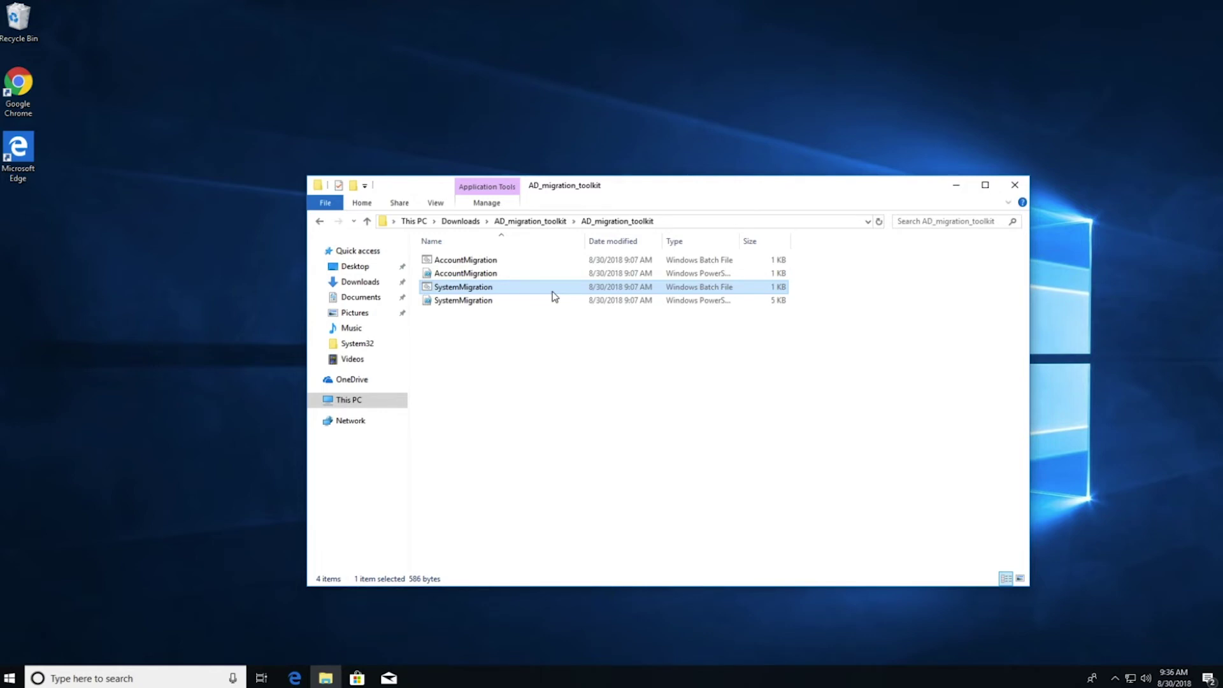
# Open SystemMigration.ps1 with Edit in PowerShell ISE, placing the cursor in the connect key quotes
pyautogui.click(529, 305)
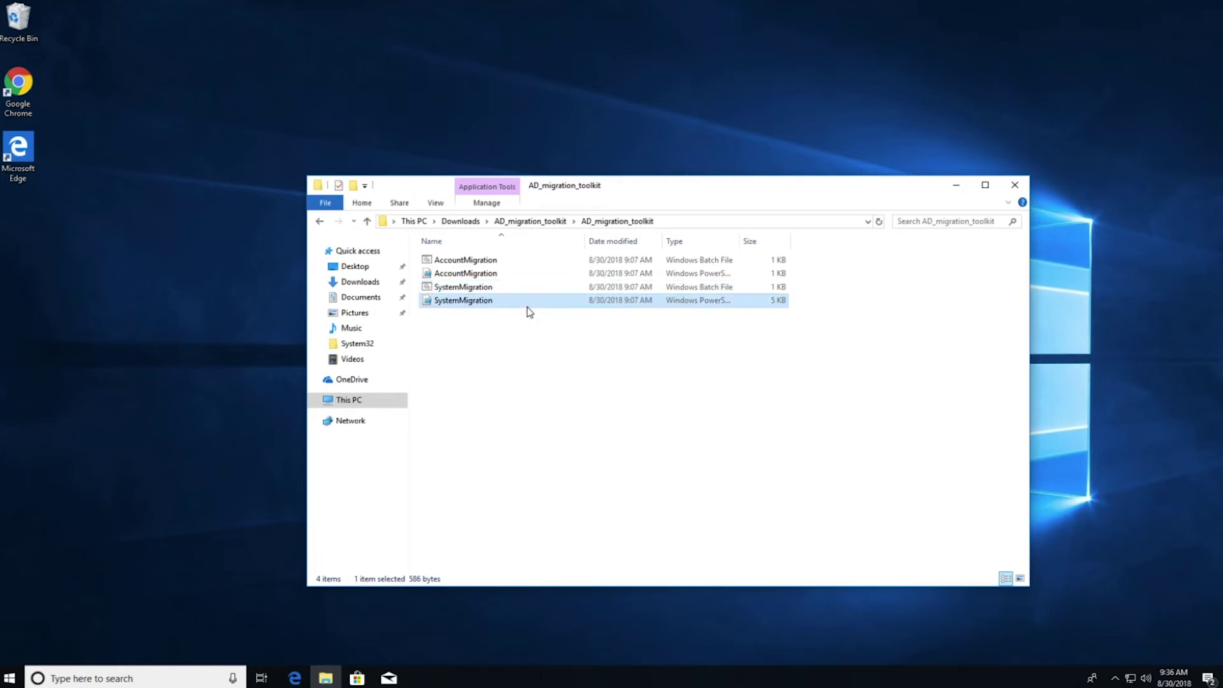
pyautogui.rightClick(527, 306)
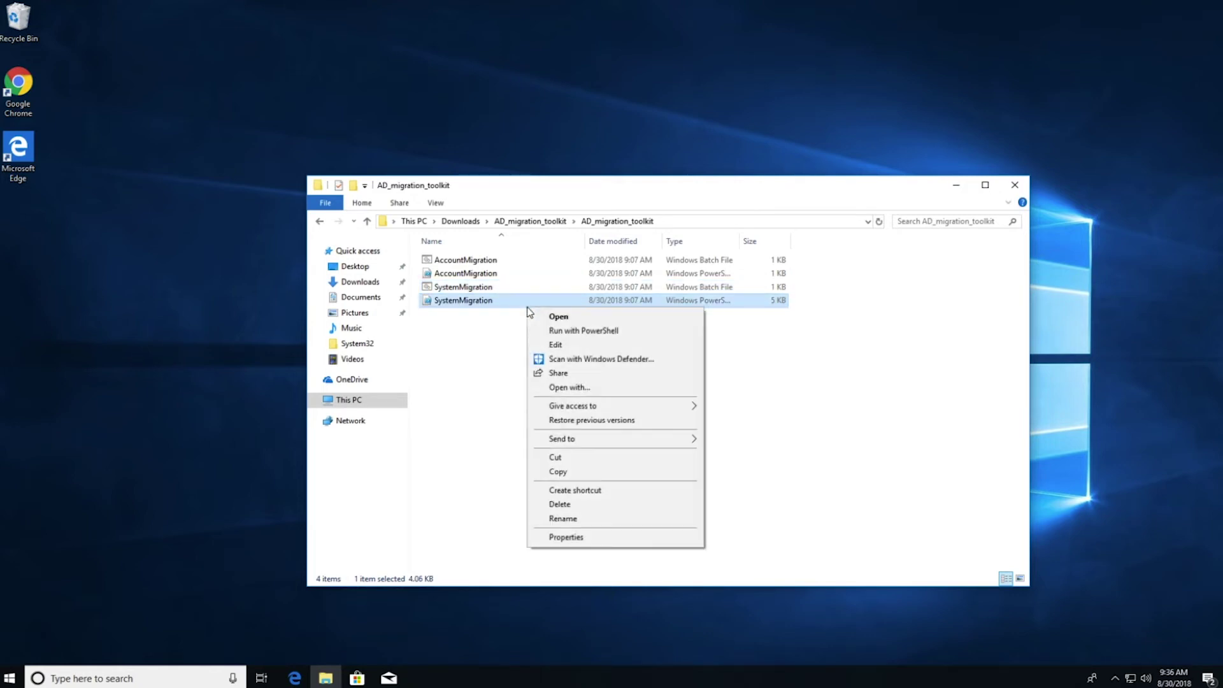
pyautogui.click(587, 347)
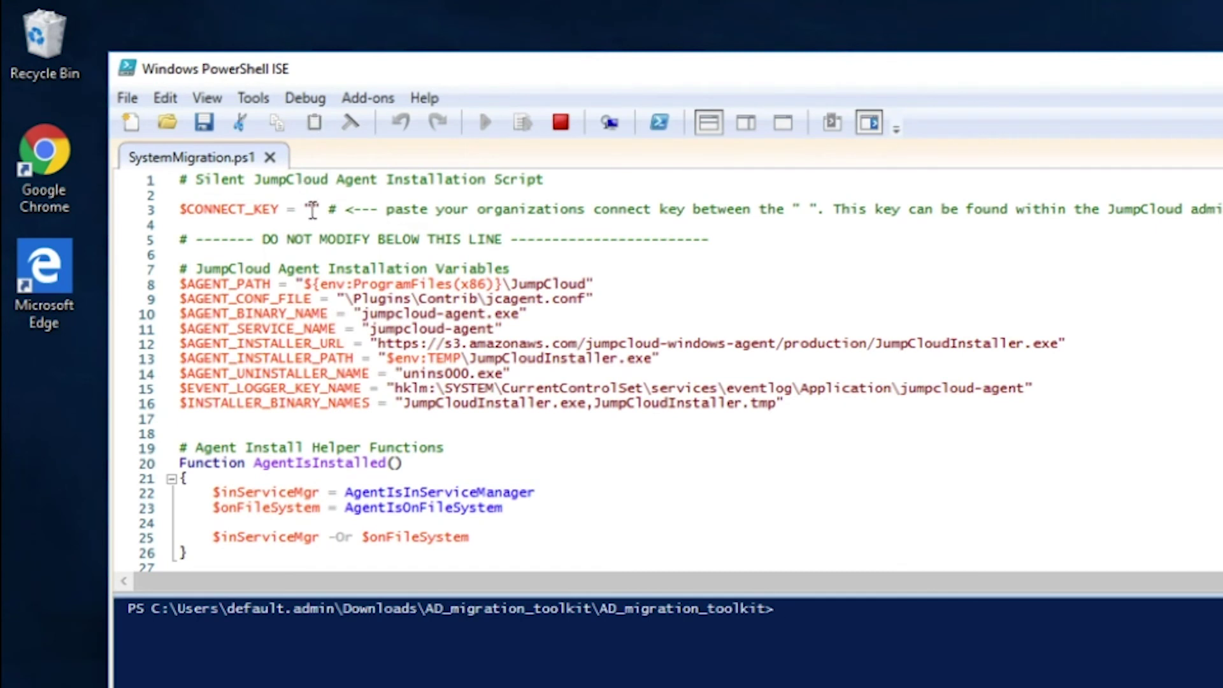
pyautogui.click(312, 210)
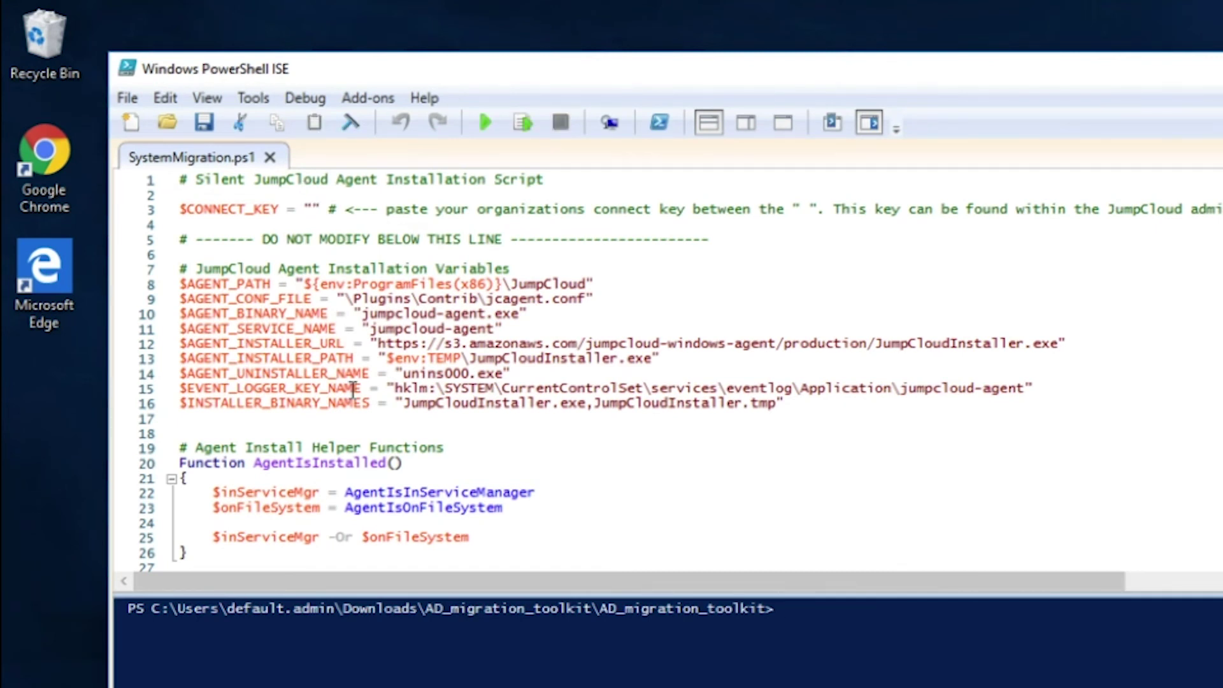
pyautogui.click(43, 147)
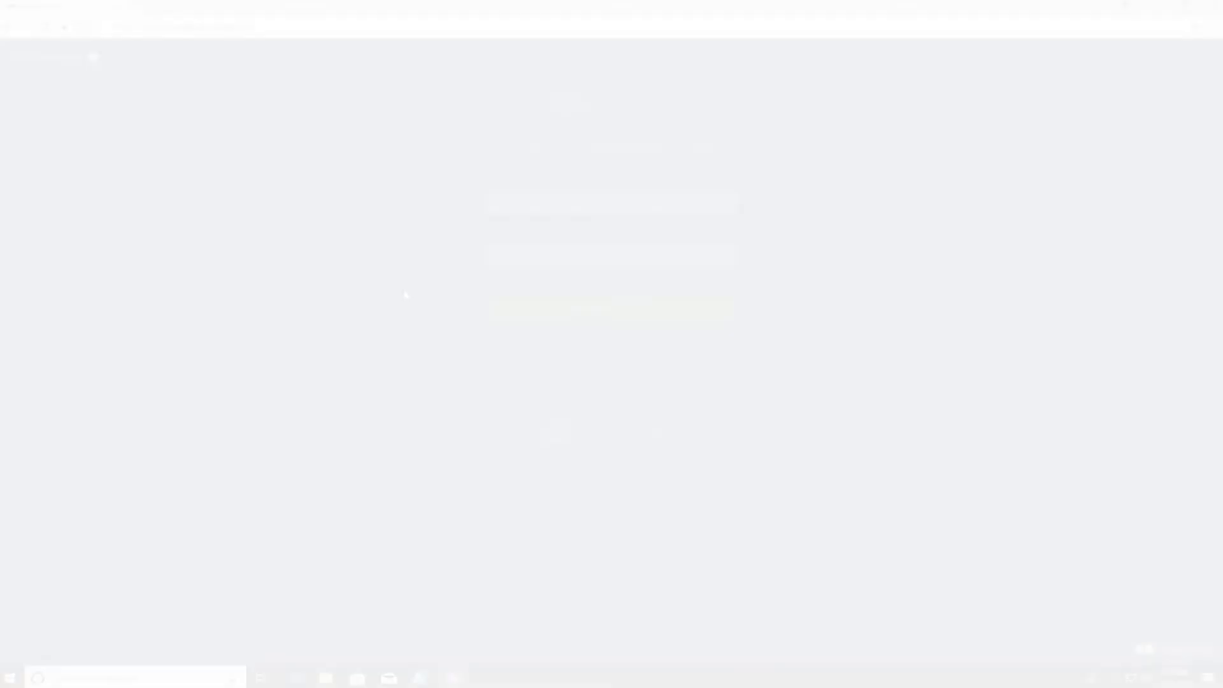
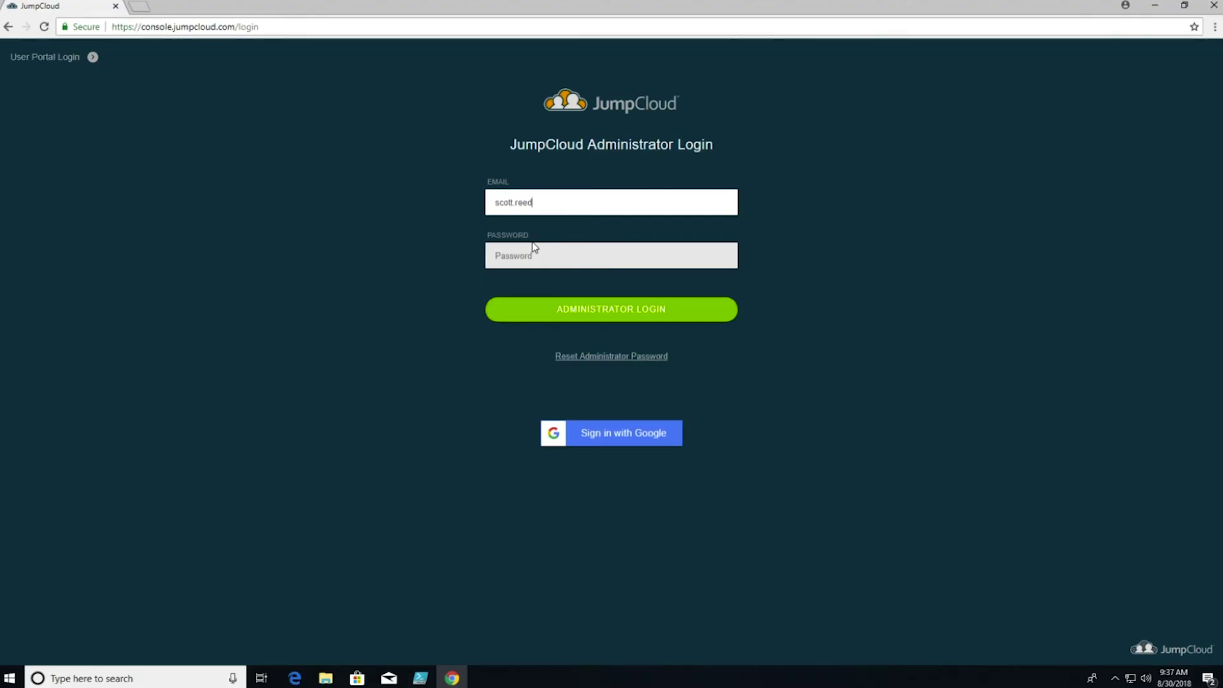
# Log in to the JumpCloud Admin Console with the administrator e-mail and password
pyautogui.press('Tab')
pyautogui.write('**********')
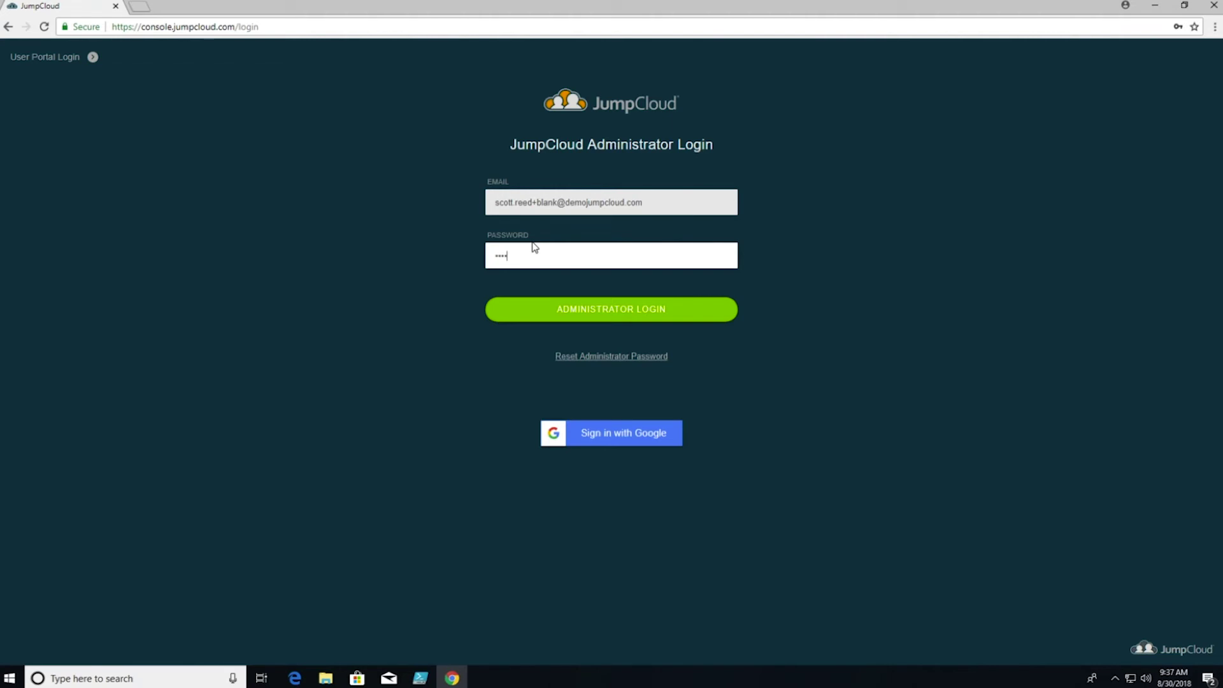
pyautogui.press('Return')
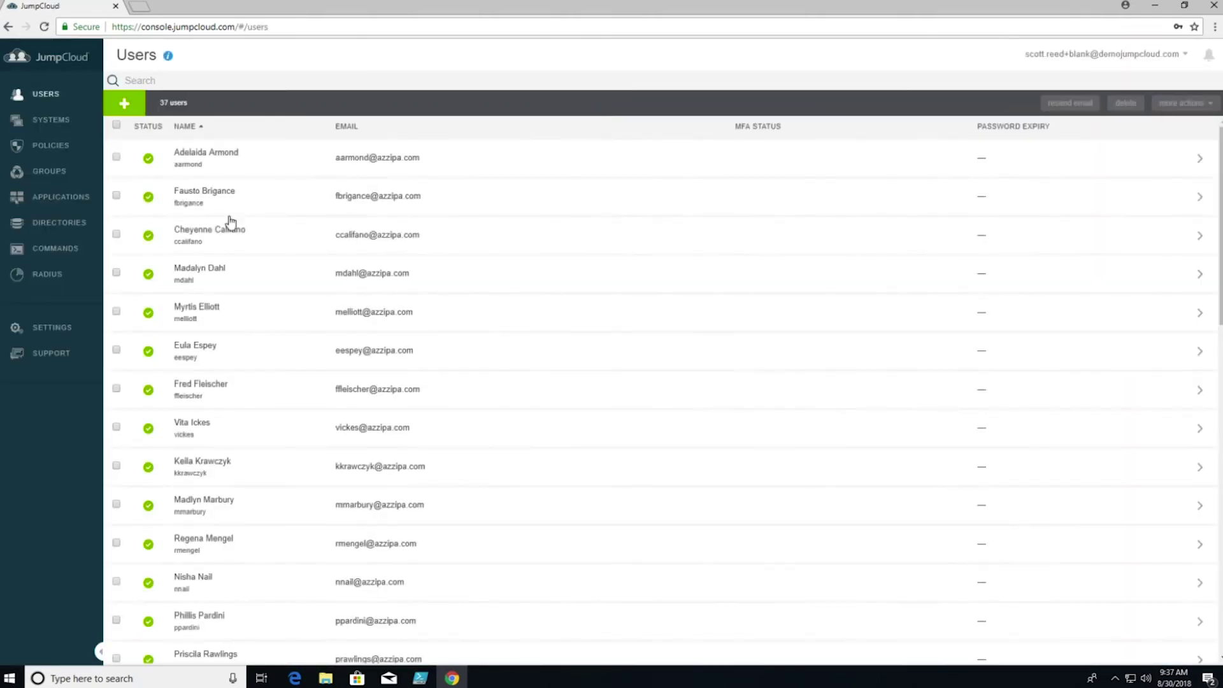
# Add a new system under SYSTEMS and copy the Windows Connect Key
pyautogui.click(63, 124)
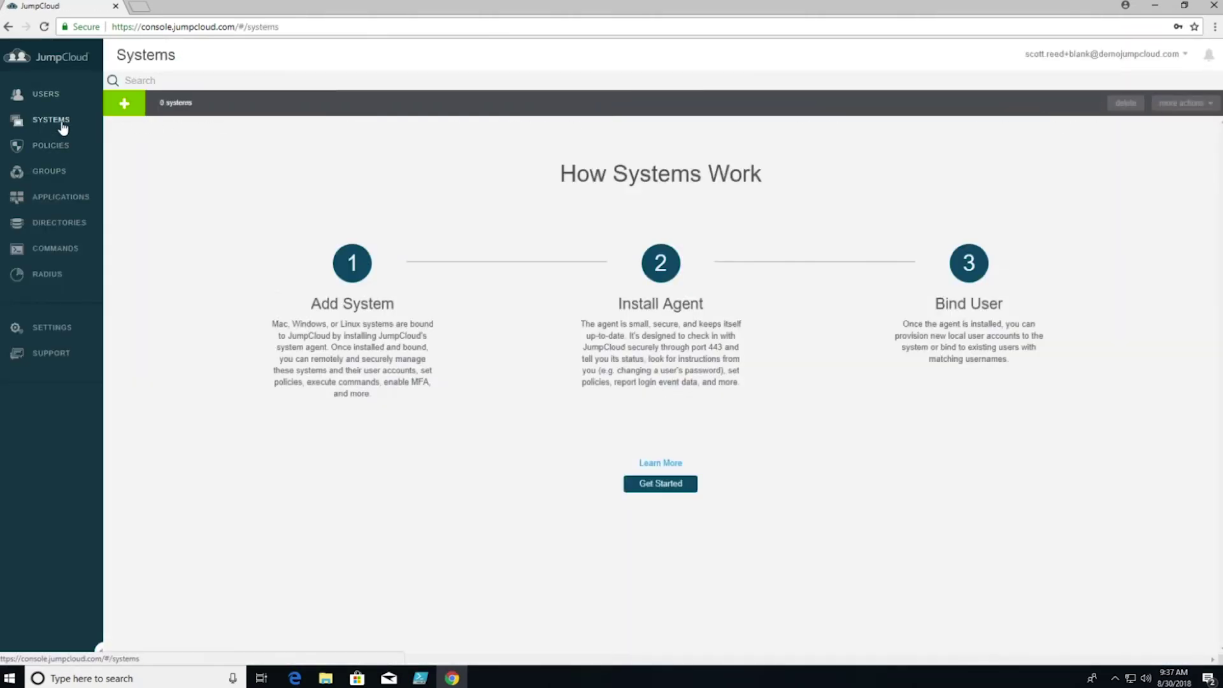
pyautogui.click(124, 103)
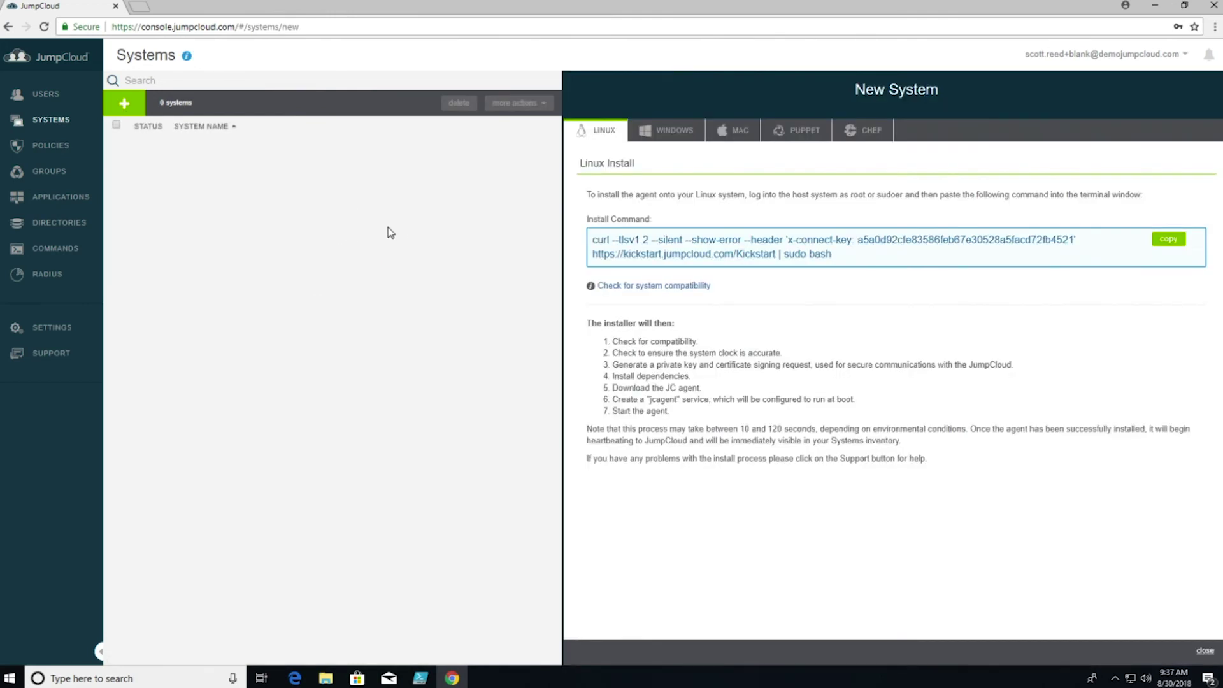
pyautogui.click(675, 135)
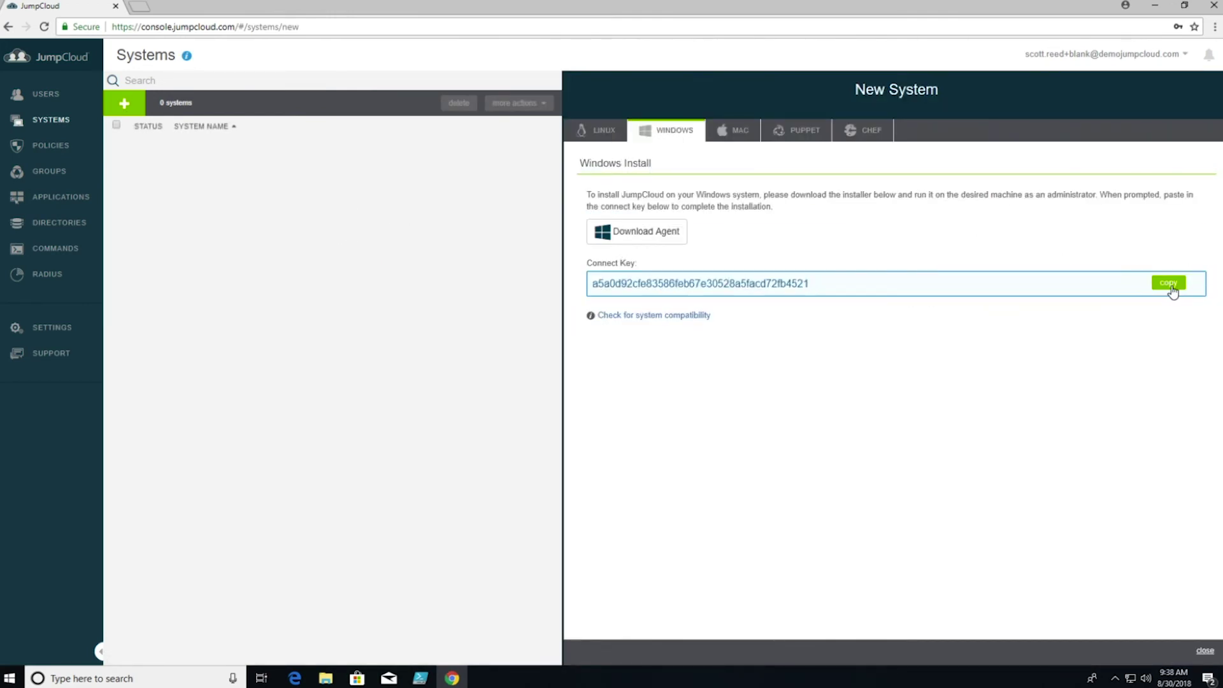
pyautogui.click(1172, 290)
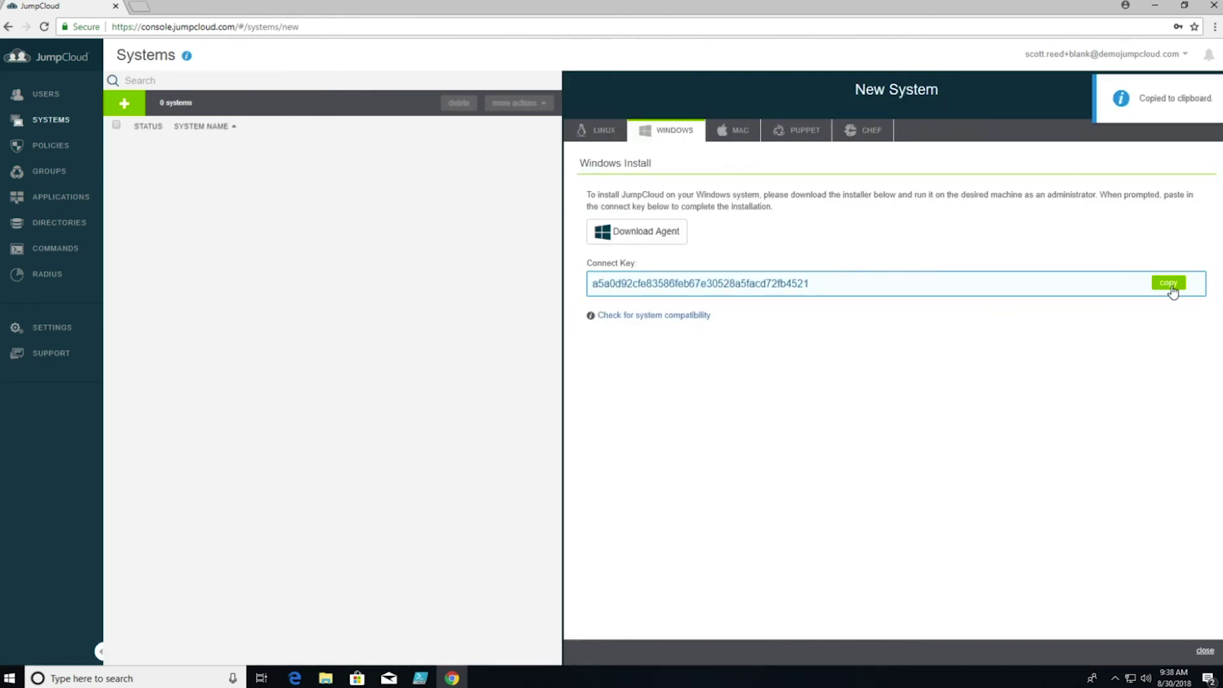
pyautogui.click(421, 678)
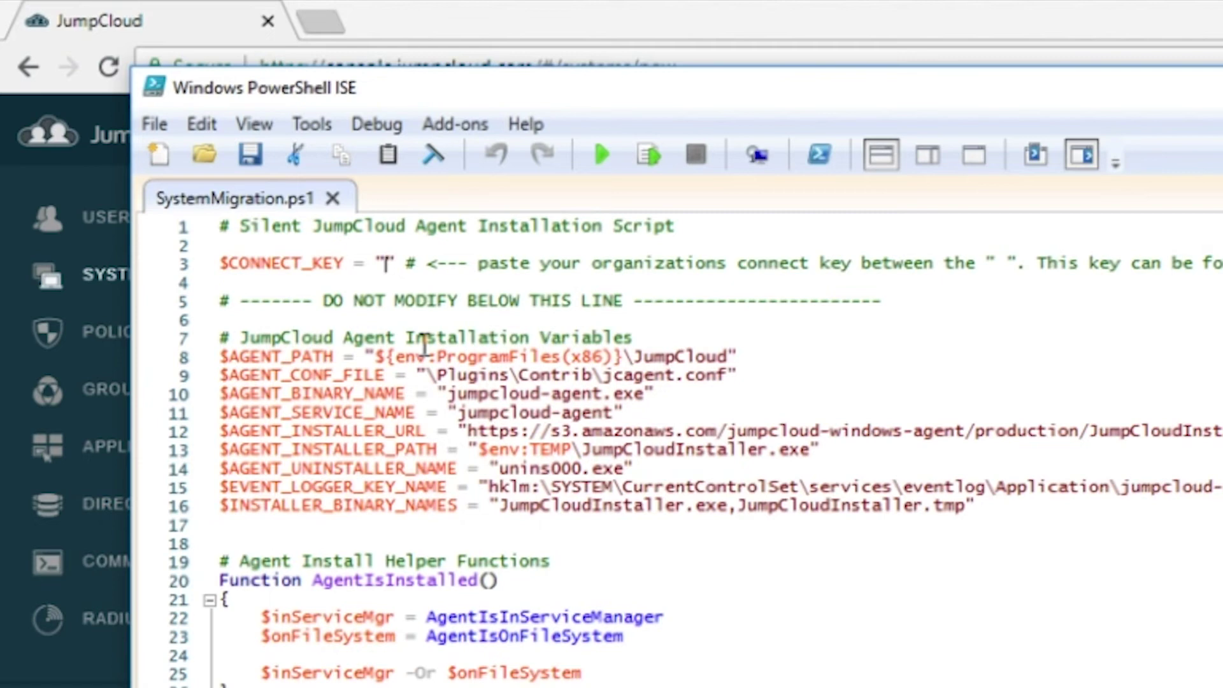
# Paste the connect key into $CONNECT_KEY on line 3 and save SystemMigration.ps1
pyautogui.hotkey('ctrl', 'v')
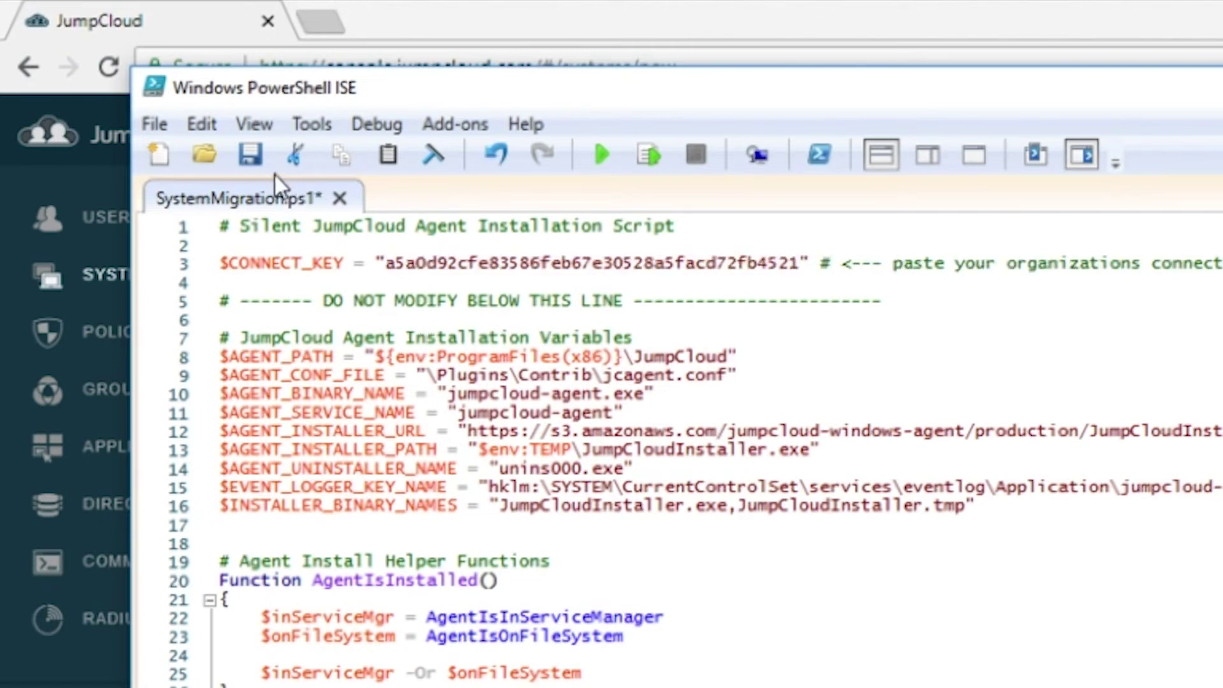
pyautogui.click(249, 155)
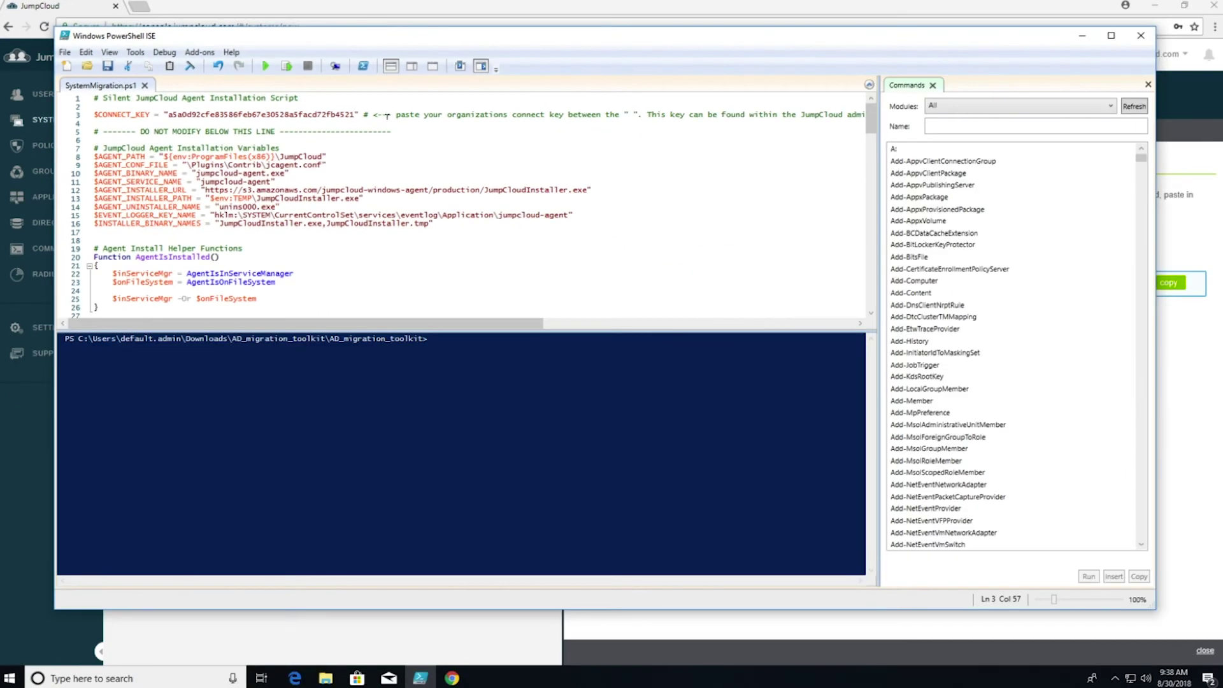
# Close PowerShell ISE and run SystemMigration.bat from the AD_migration_toolkit folder as administrator, overriding SmartScreen
pyautogui.click(1128, 42)
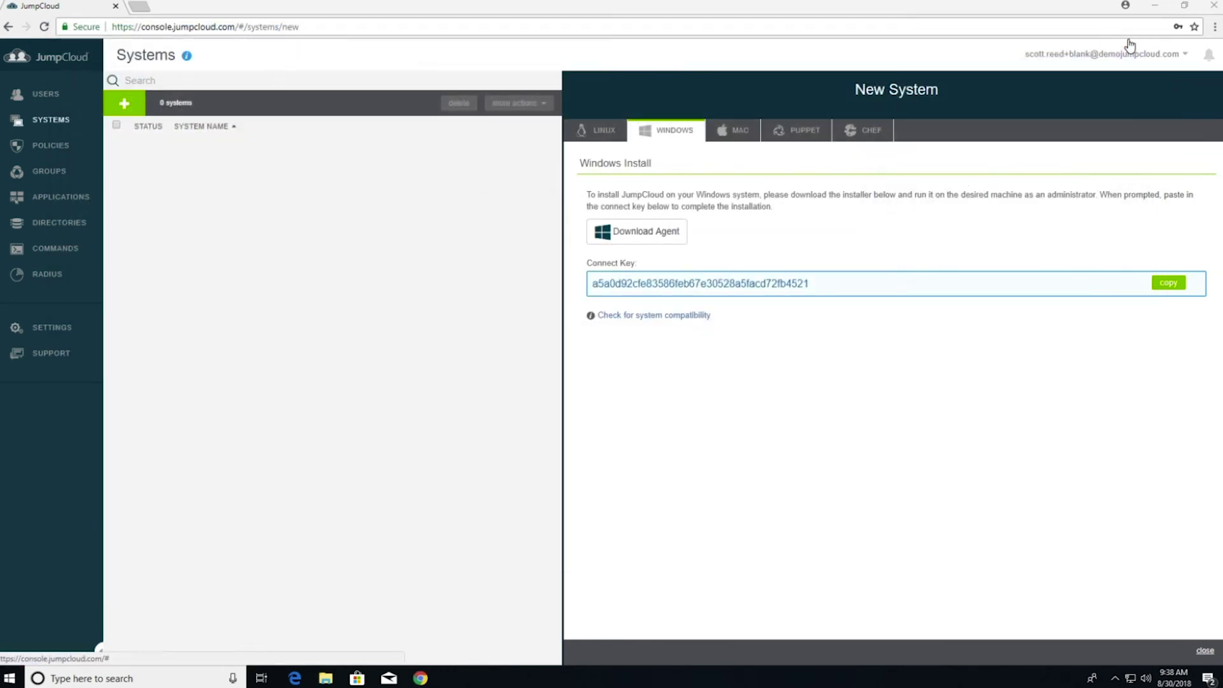
pyautogui.click(326, 675)
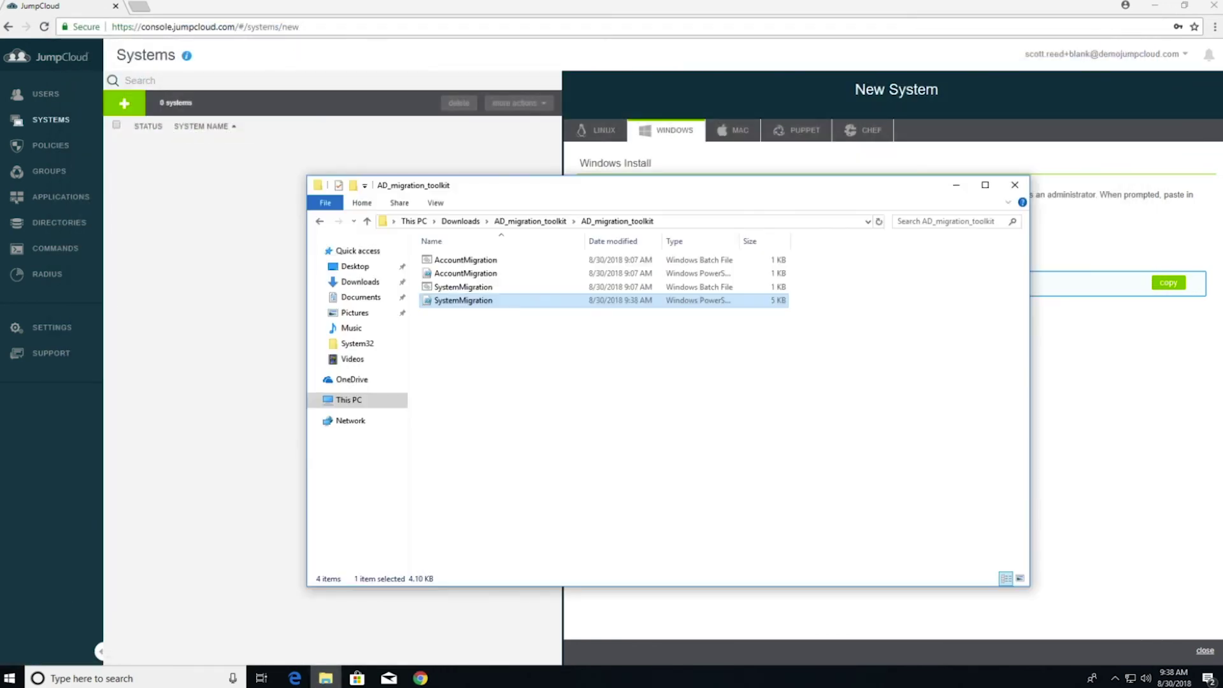
pyautogui.click(479, 290)
pyautogui.rightClick(479, 292)
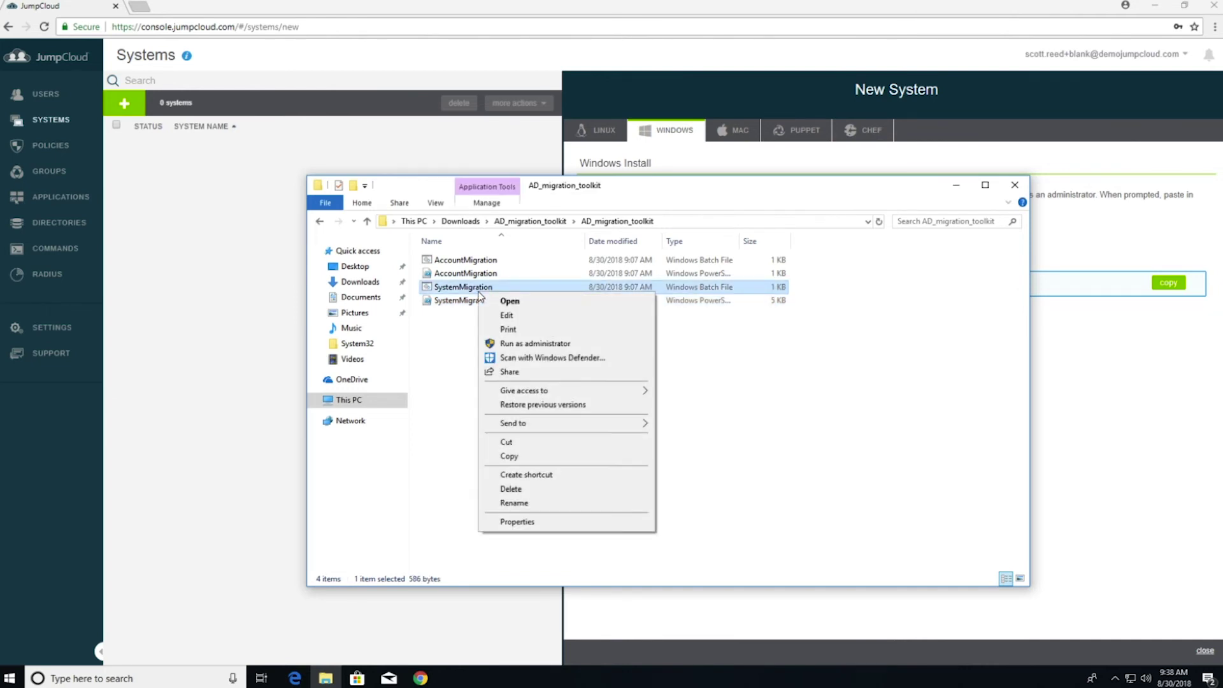
pyautogui.click(513, 344)
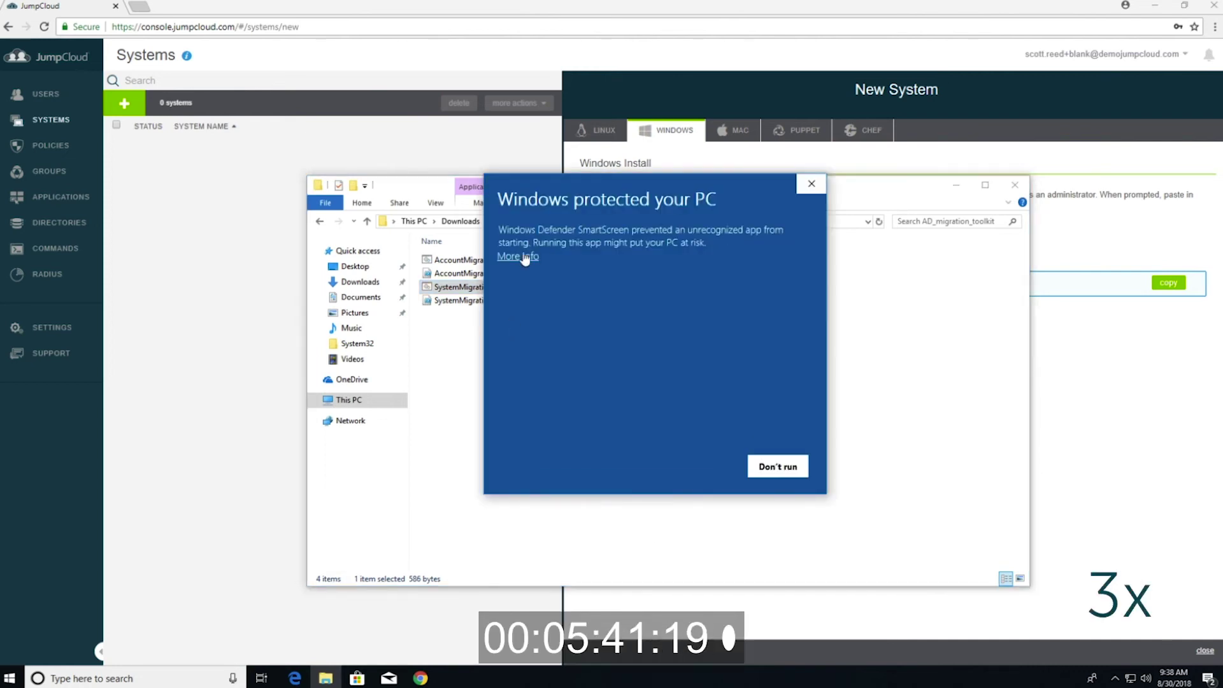
pyautogui.click(707, 468)
pyautogui.click(583, 427)
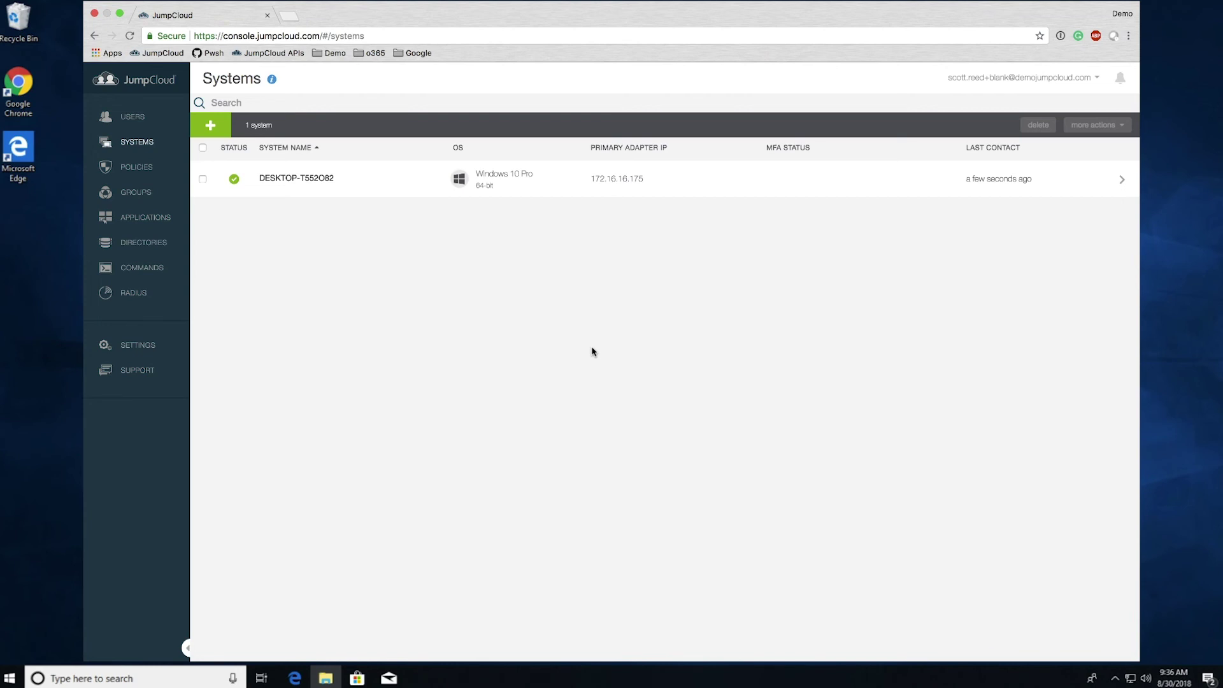
# In DESKTOP-T552O82's Users list, search for the migrated user by username and tick them for binding
pyautogui.click(610, 181)
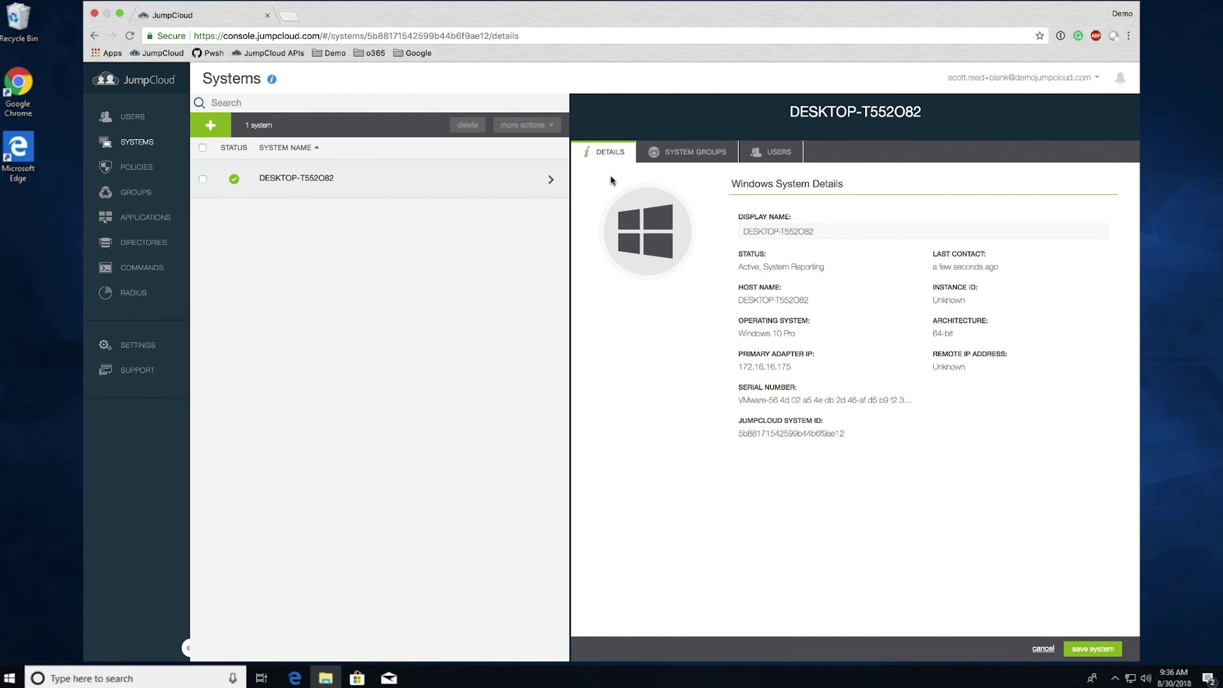
pyautogui.click(782, 159)
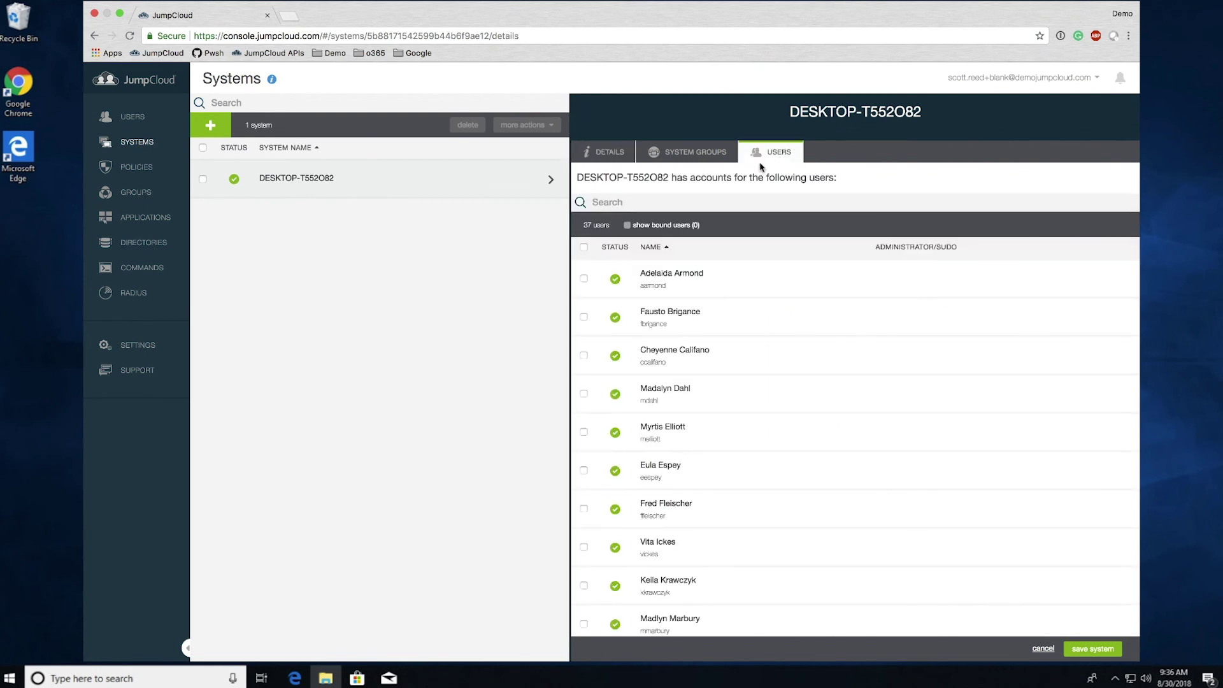
pyautogui.click(699, 201)
pyautogui.write('dwight')
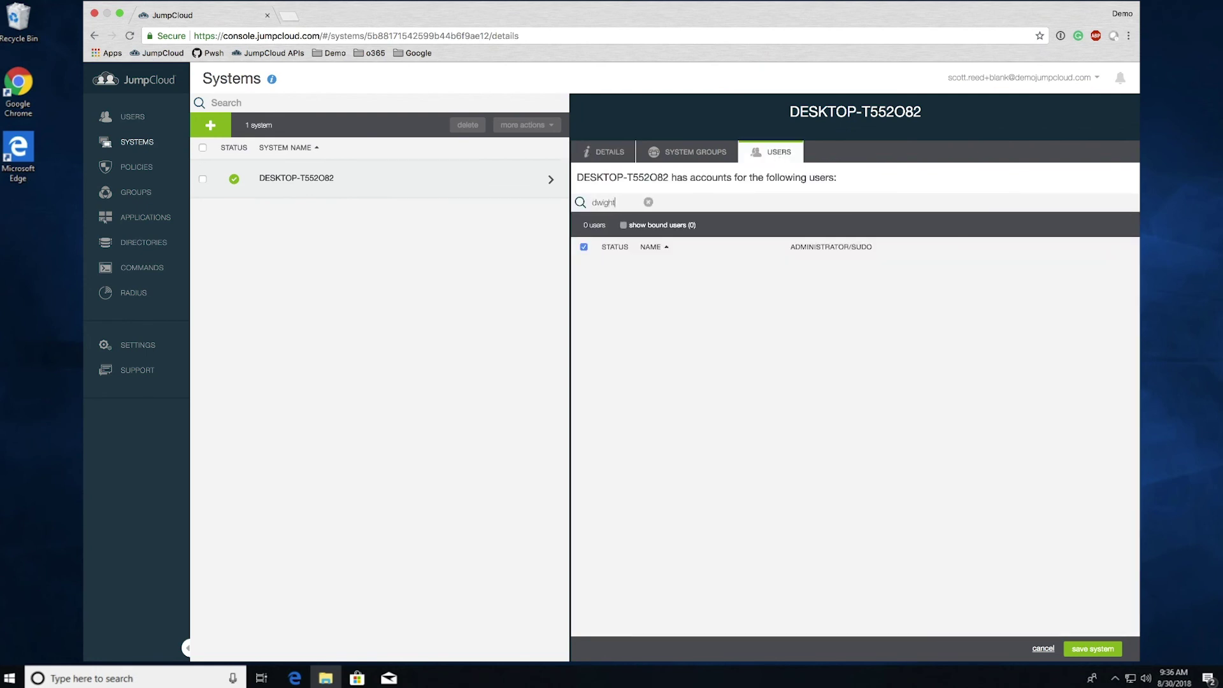
pyautogui.click(584, 278)
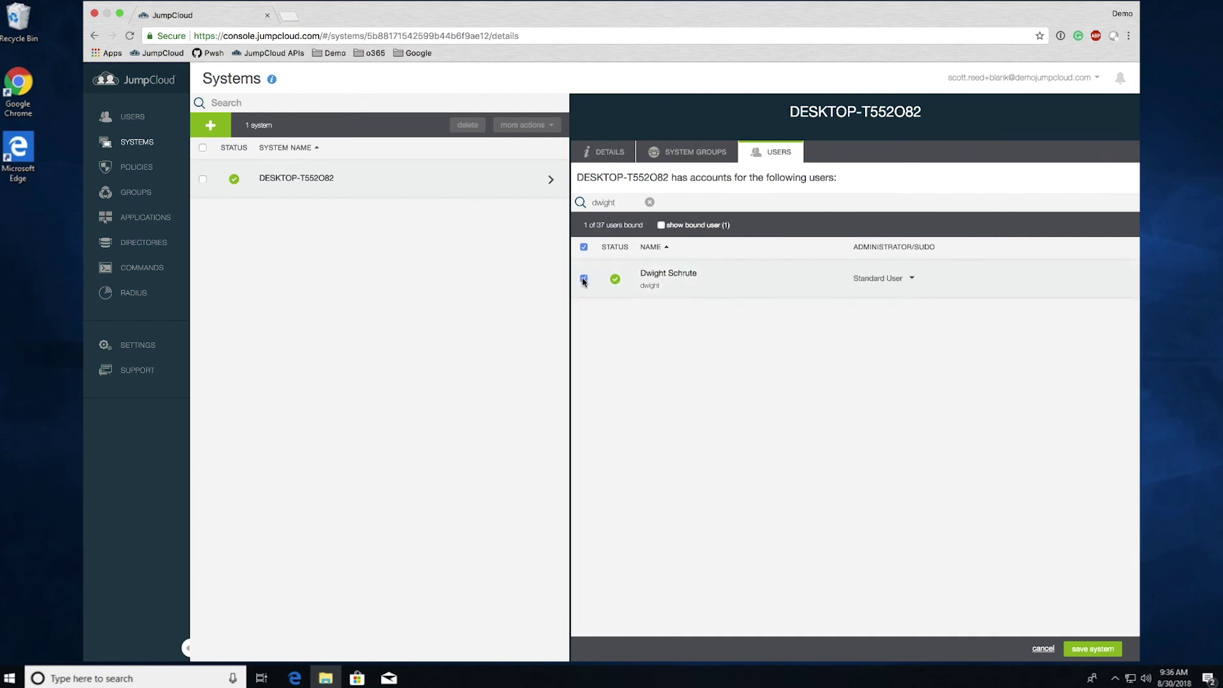